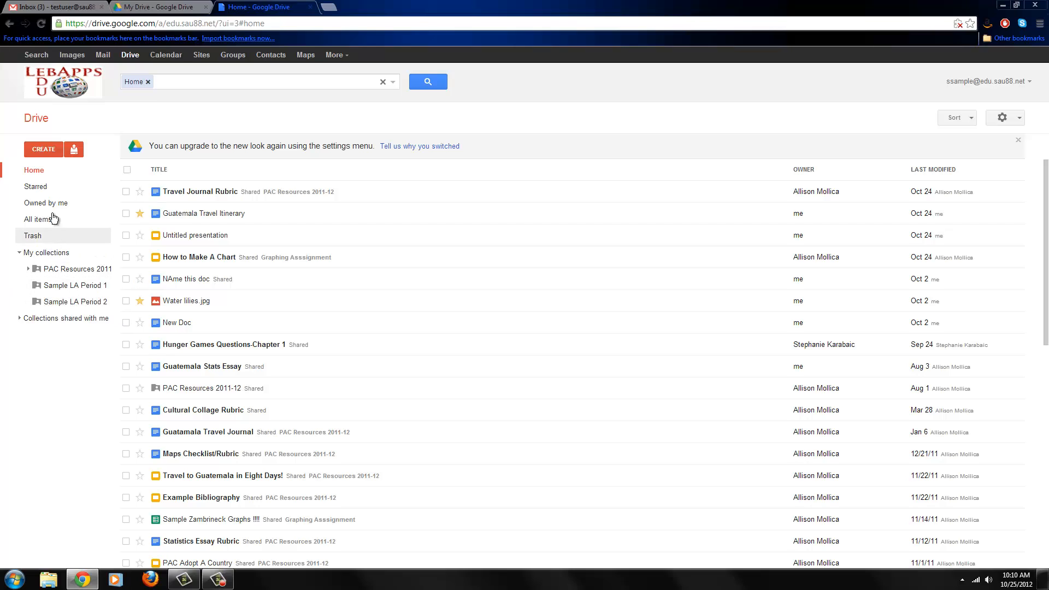
- Upgrade Drive to the new look and open the list of files shared with this account
click(1009, 120)
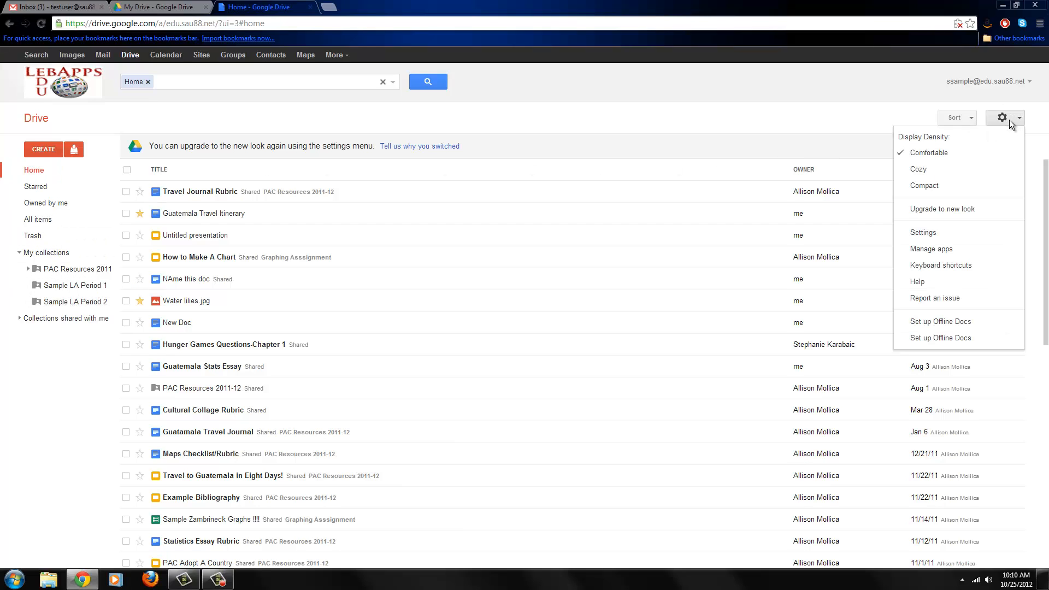
click(971, 210)
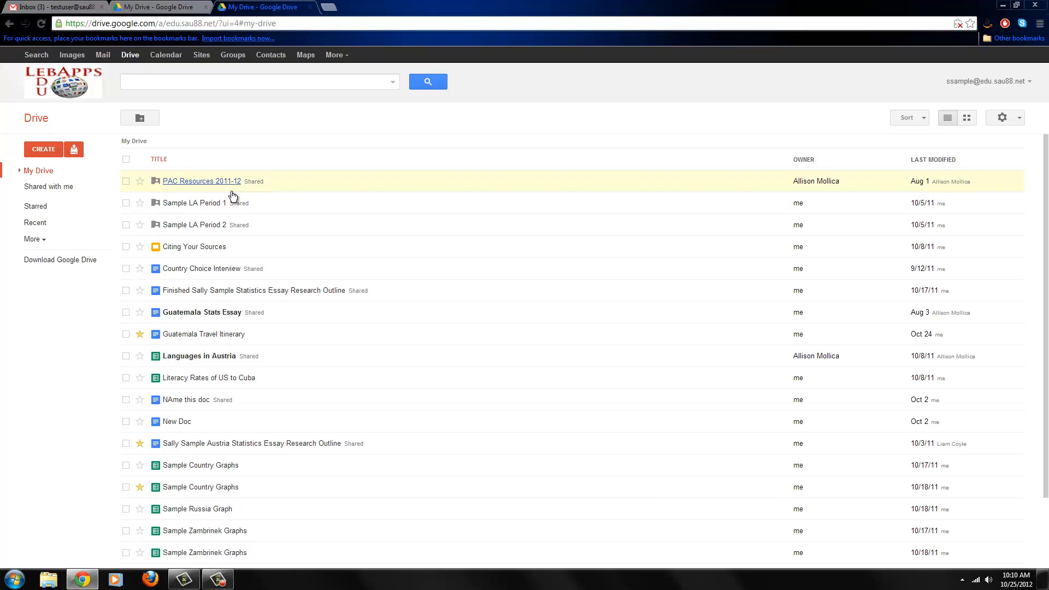
click(50, 188)
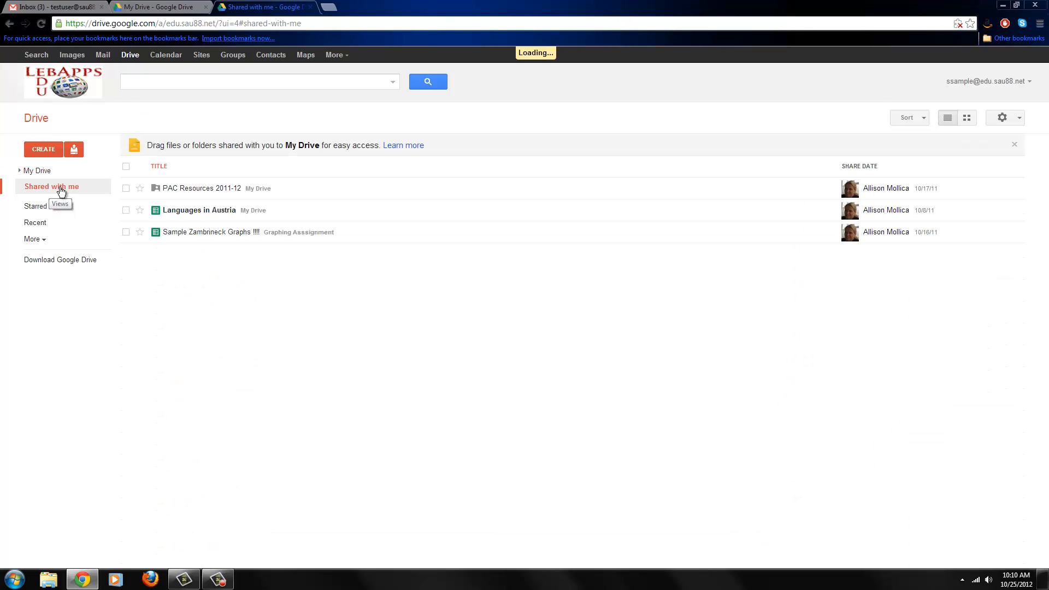
- Expand the My Drive folder tree and add the PAC Resources 2011-12 folder from the shared items to My Drive
click(32, 171)
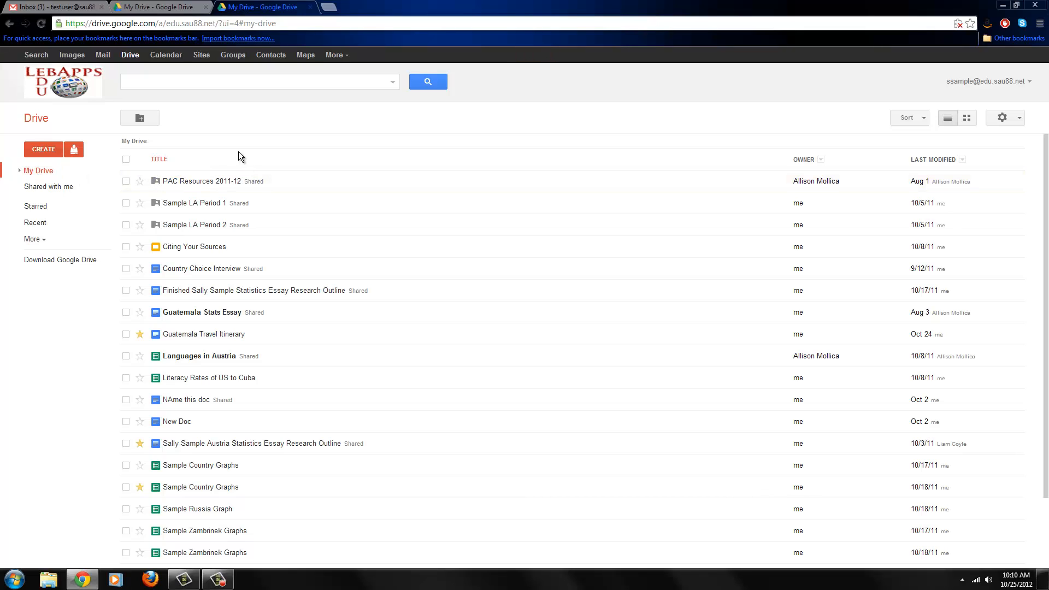
click(21, 171)
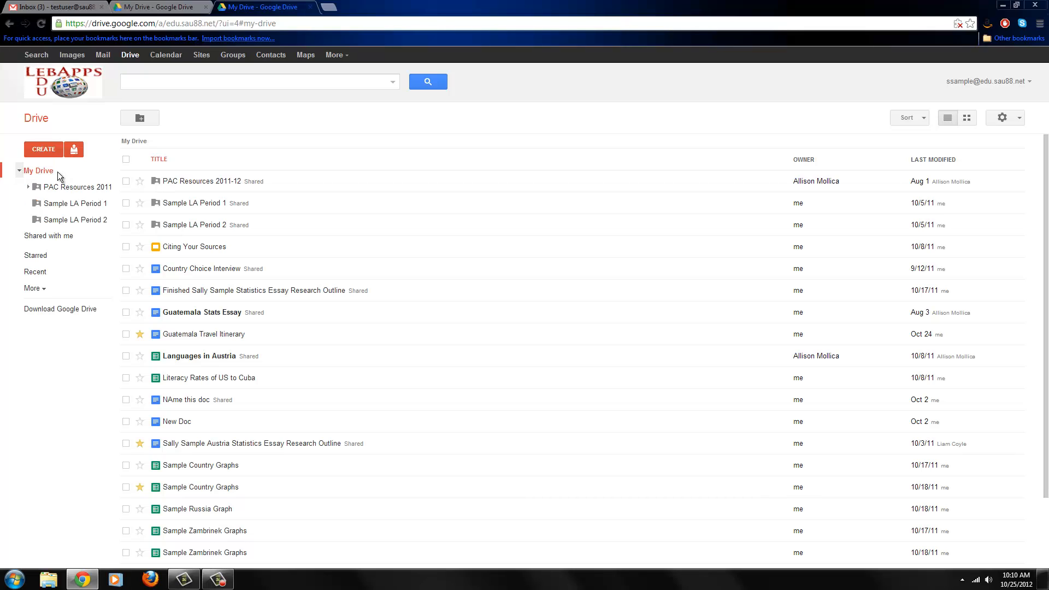
click(55, 235)
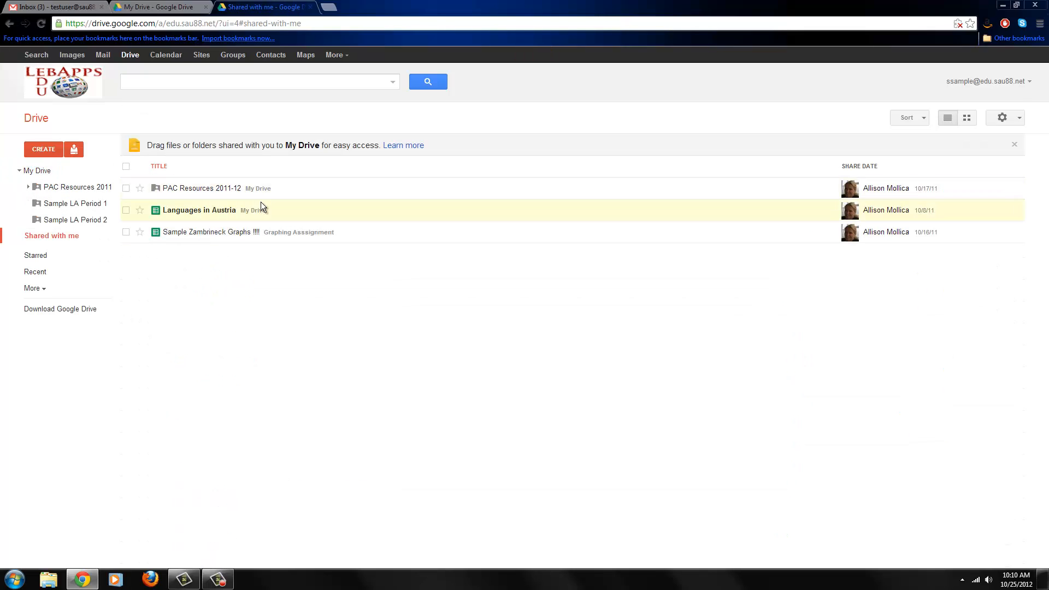
drag(256, 190, 53, 178)
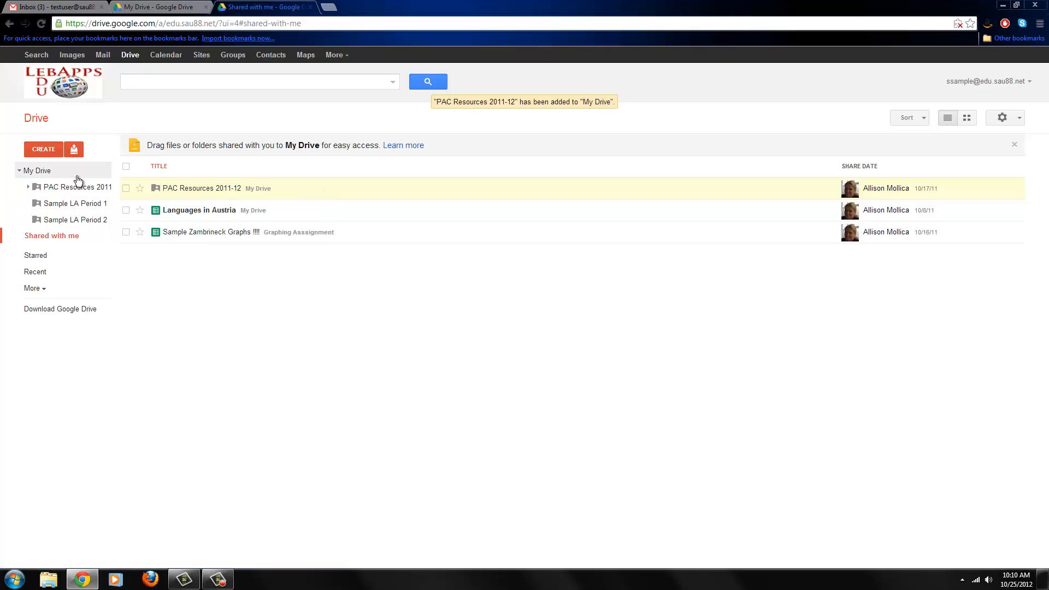
- Try to move the shared Sample Zambrineck Graphs spreadsheet into My Drive, and collapse and re-expand the My Drive folder tree
drag(186, 235, 37, 174)
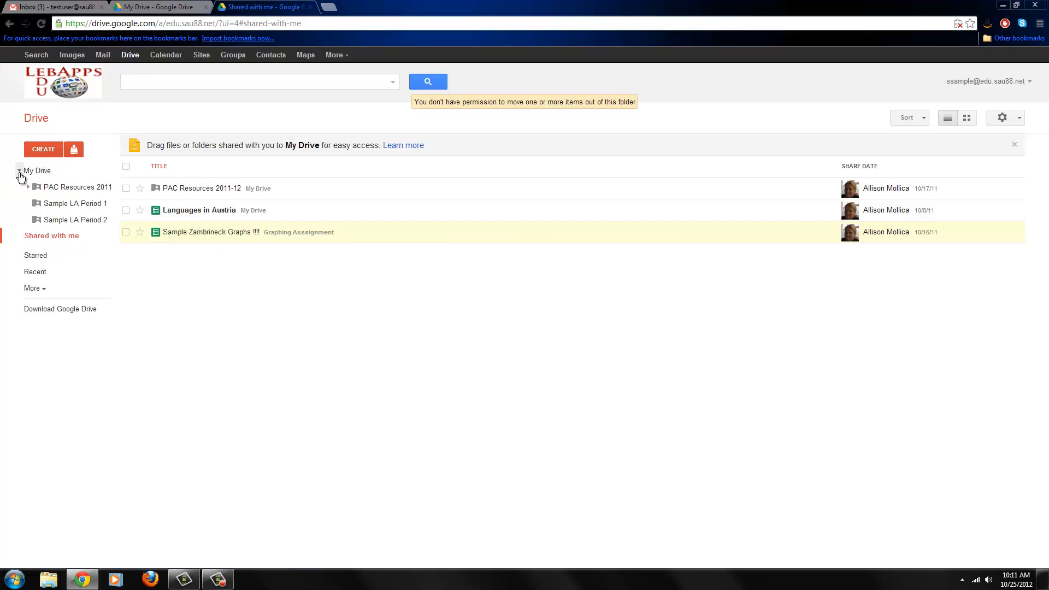
click(20, 171)
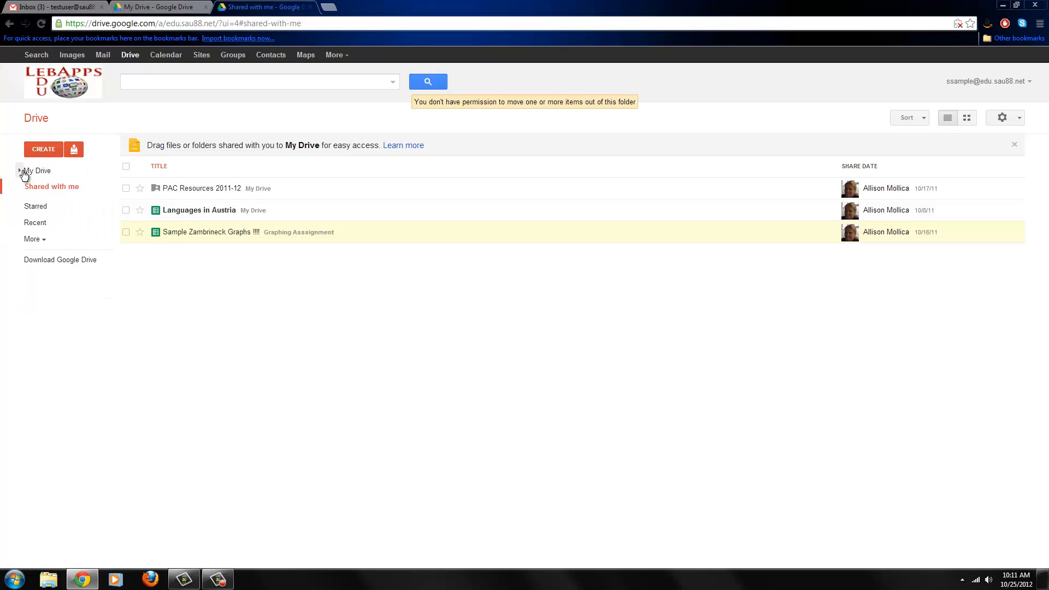
click(21, 172)
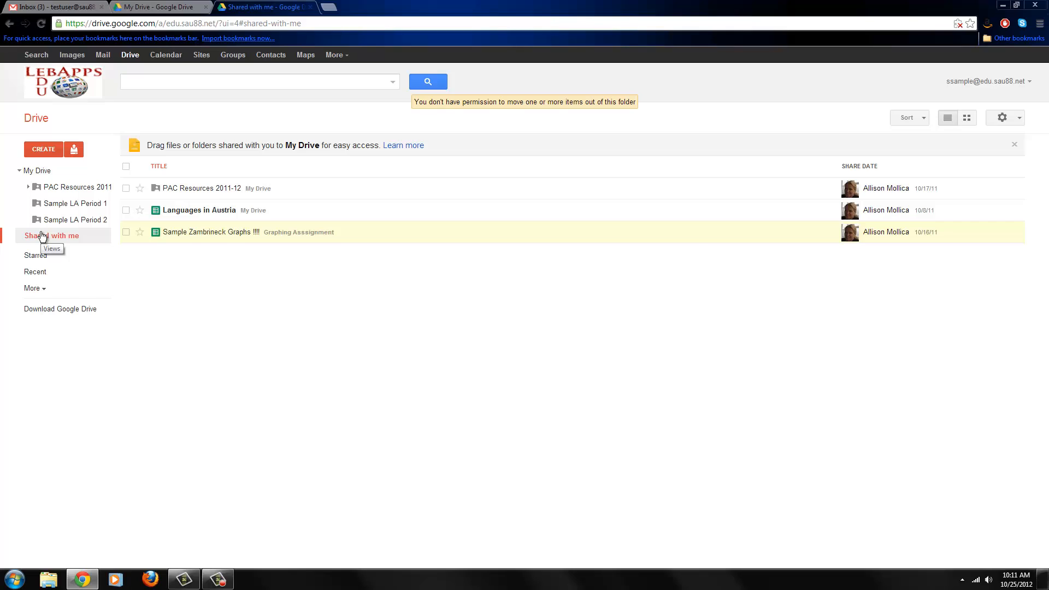
- Star the Literacy Rates of US to Cuba spreadsheet in My Drive and view the starred files
click(36, 172)
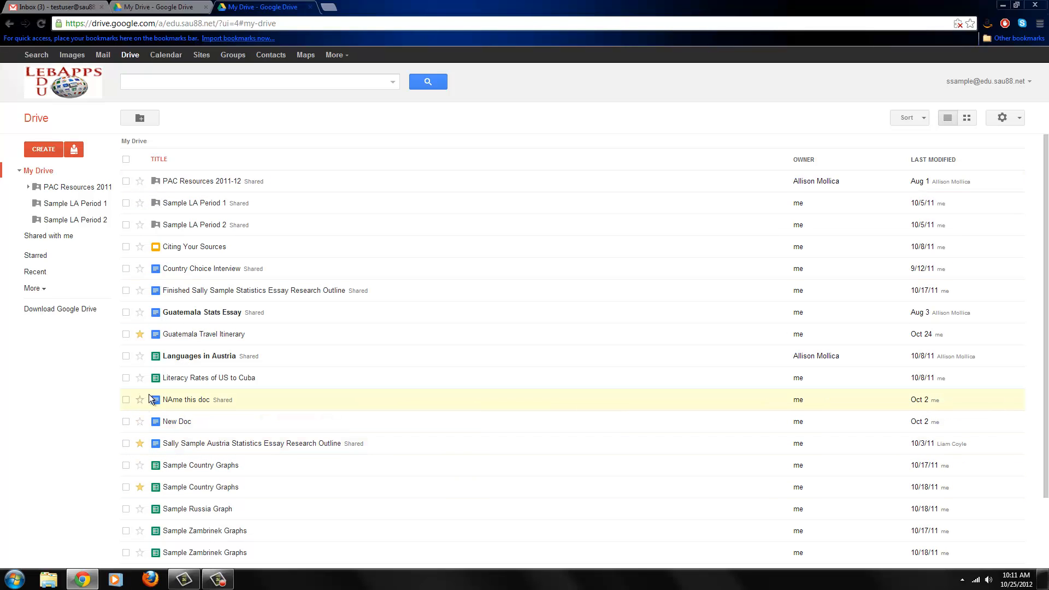
click(140, 377)
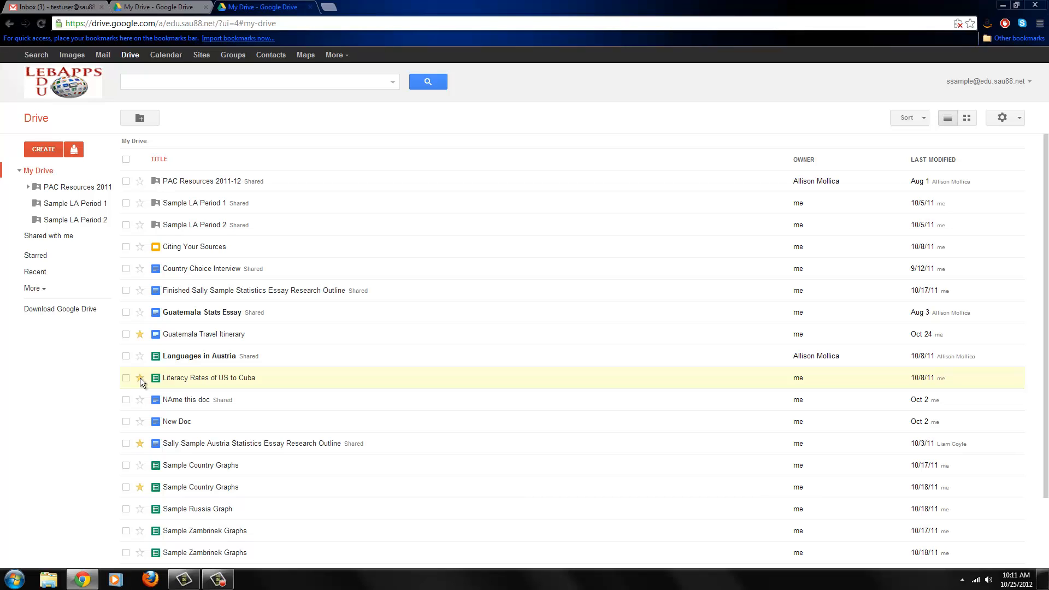
click(36, 257)
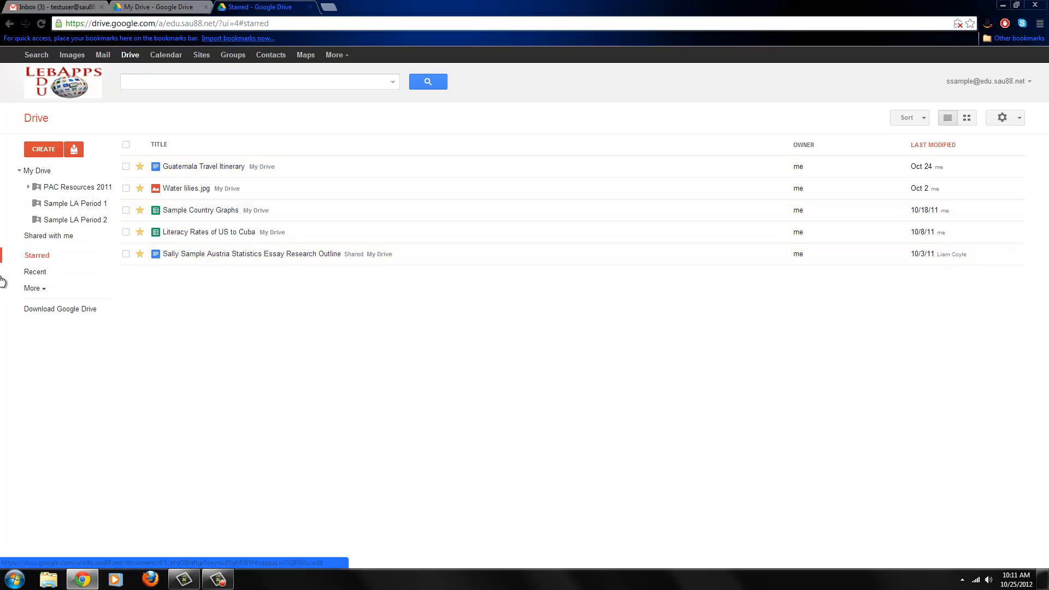
- View the recently opened files and search Drive for "guatemala"
click(40, 273)
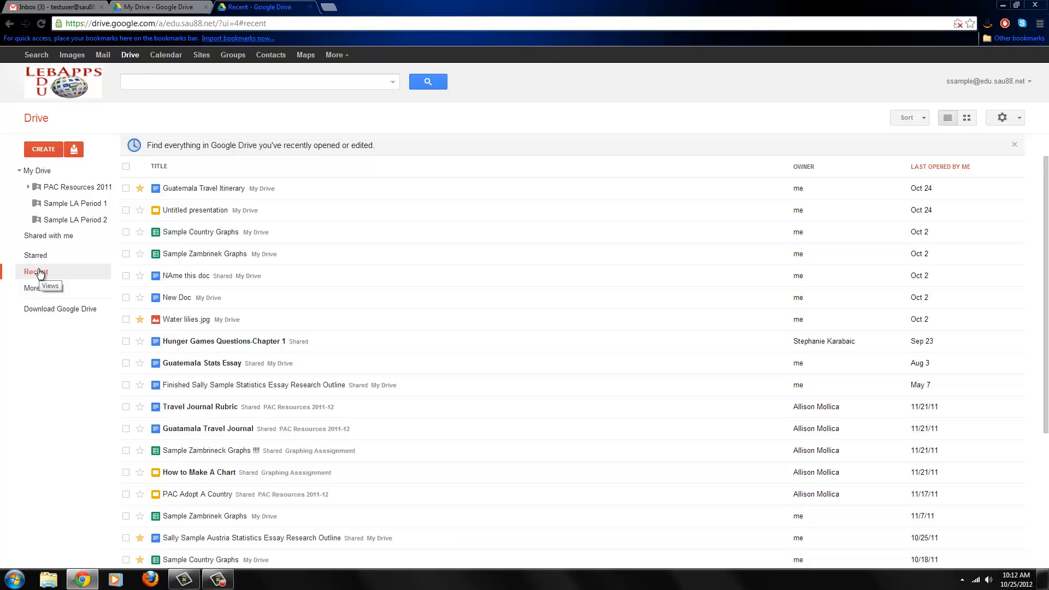
click(157, 84)
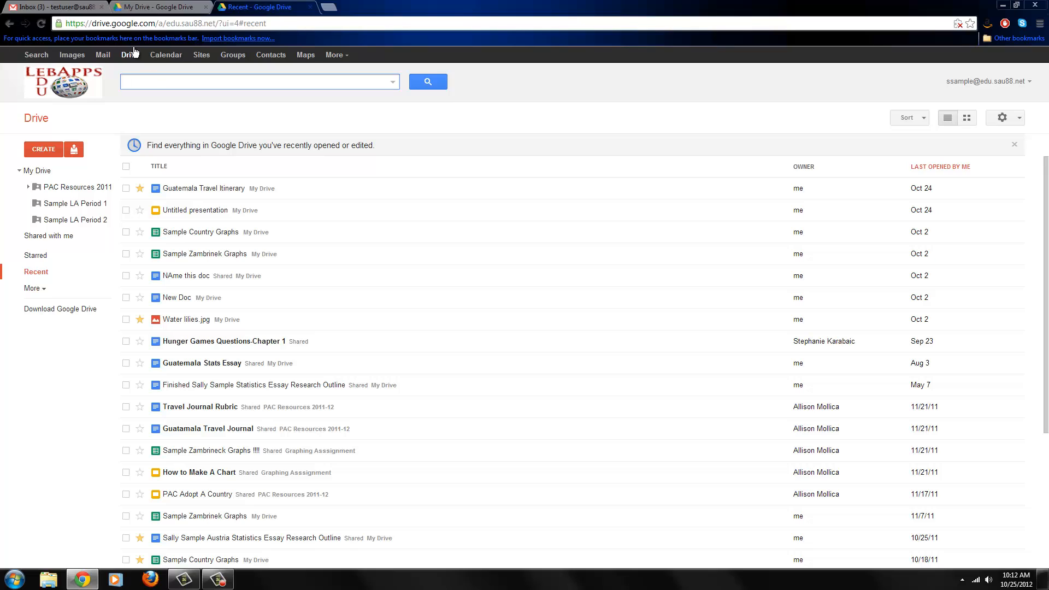
text(gua)
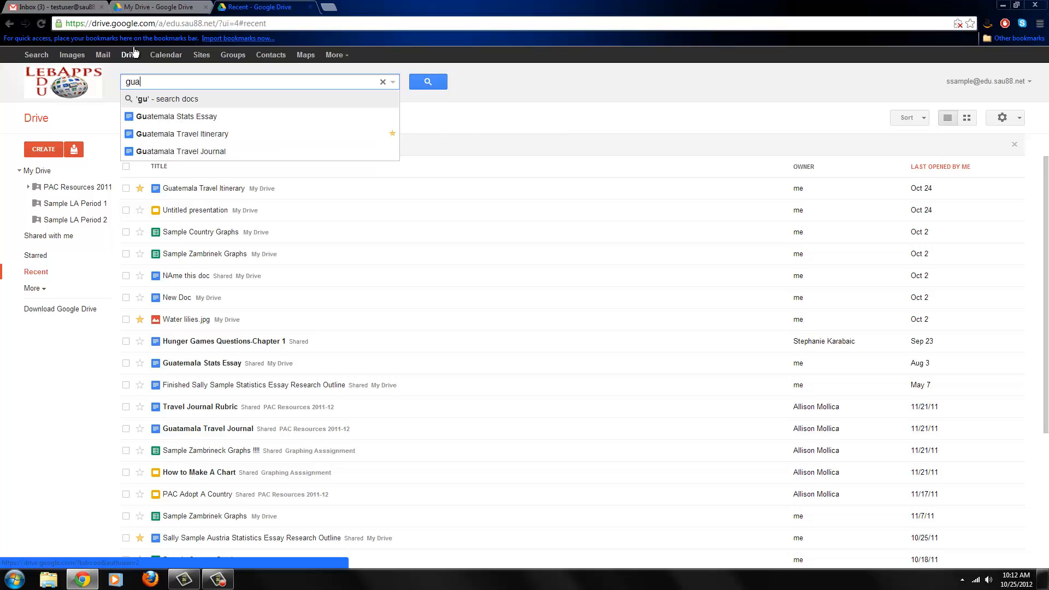
text(temala)
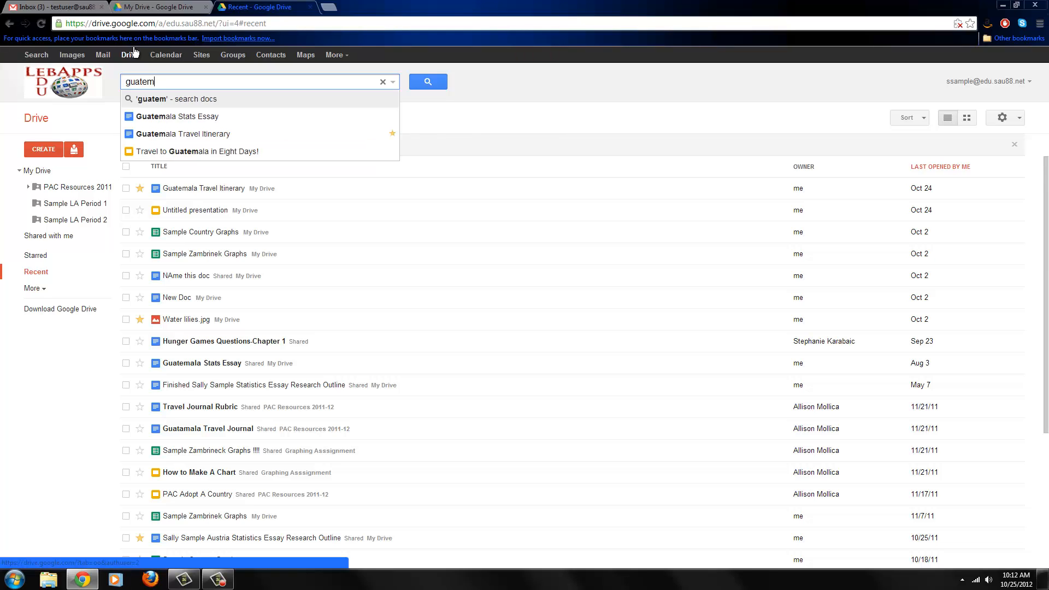
key(Return)
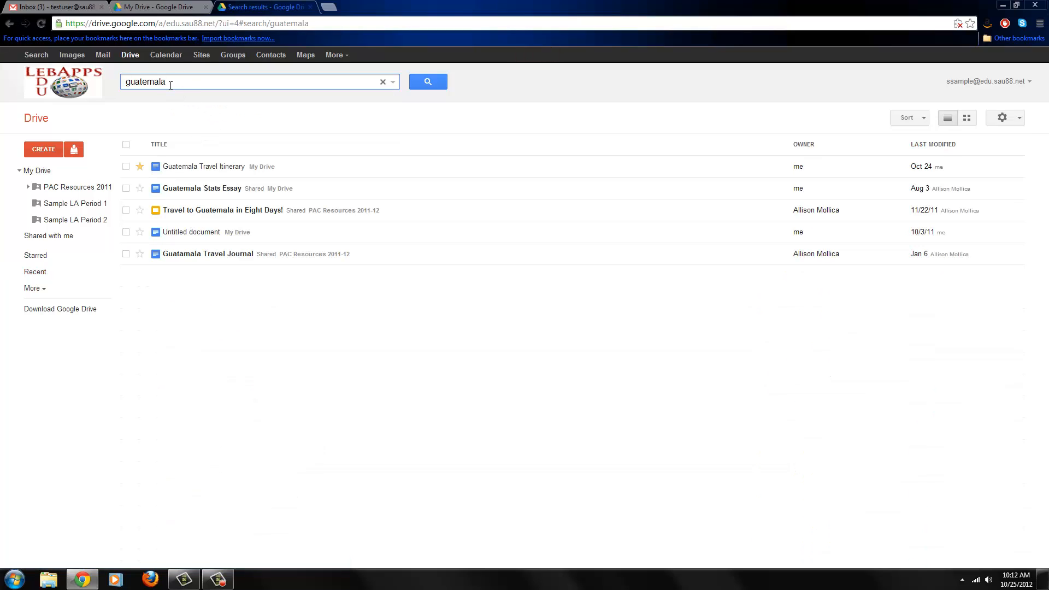
- Replace the guatemala search with a Spreadsheets type filter to list every spreadsheet, and clear the filter
double_click(163, 83)
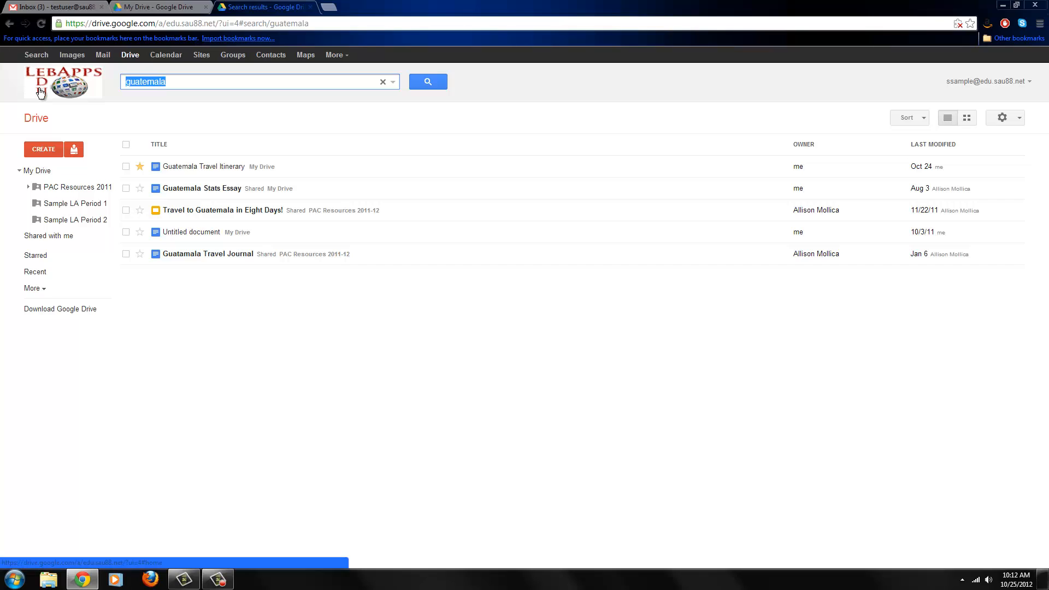
key(BackSpace)
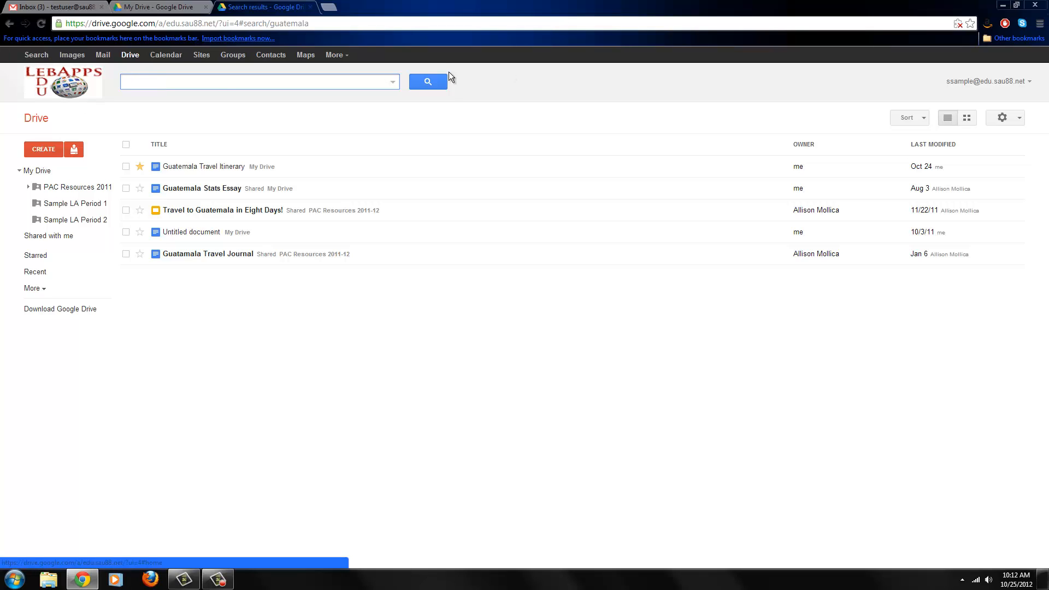
click(393, 83)
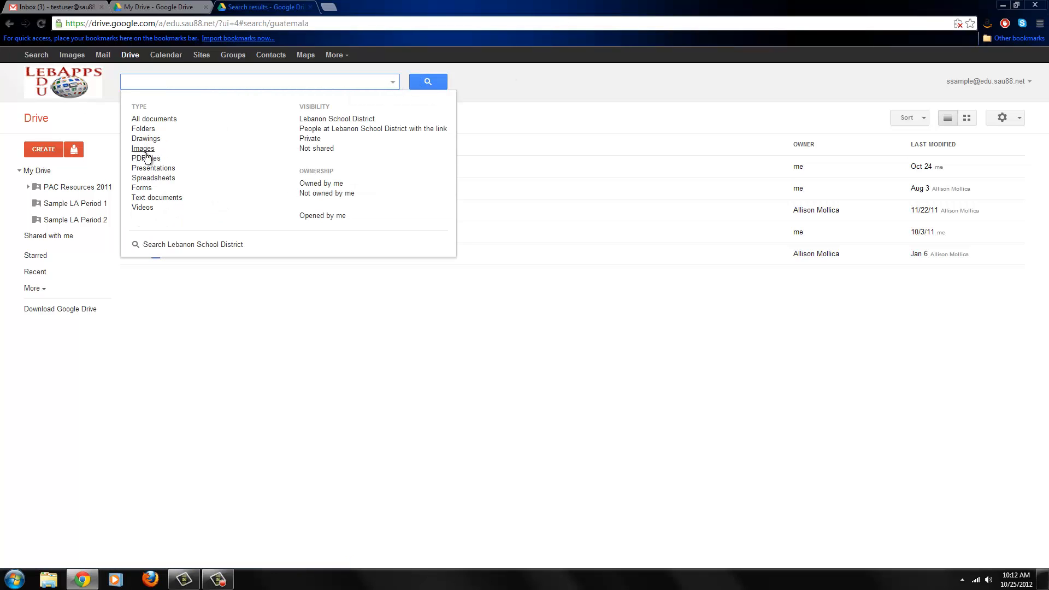
click(150, 178)
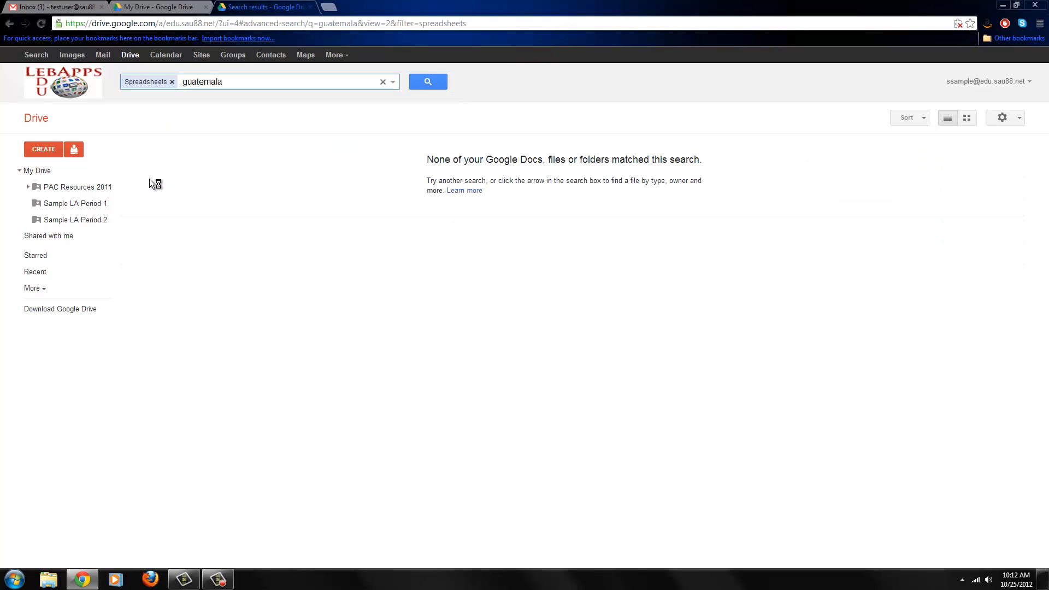
drag(235, 83, 131, 87)
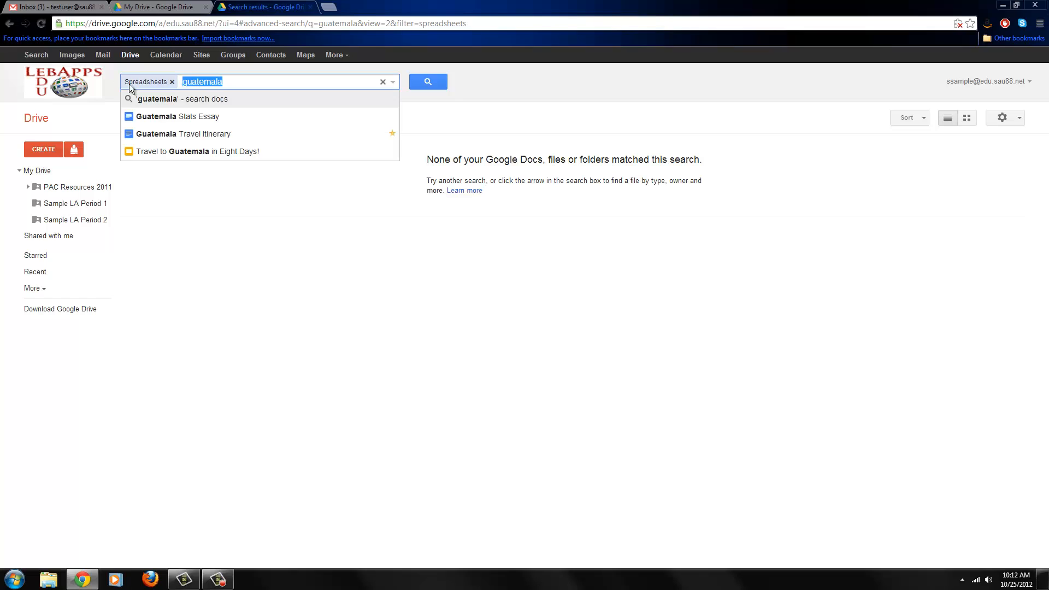
key(BackSpace)
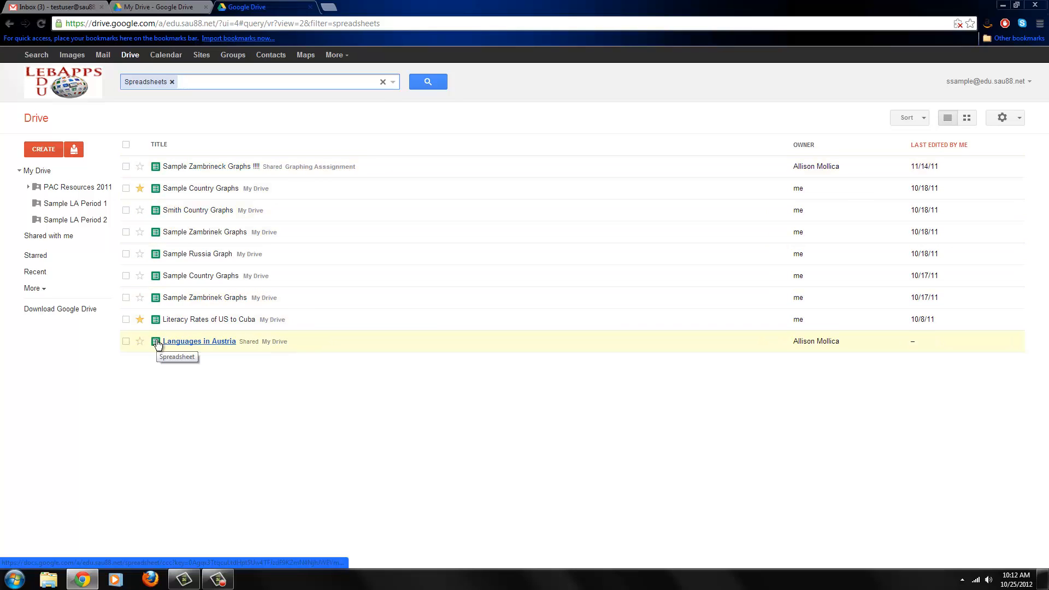
click(173, 81)
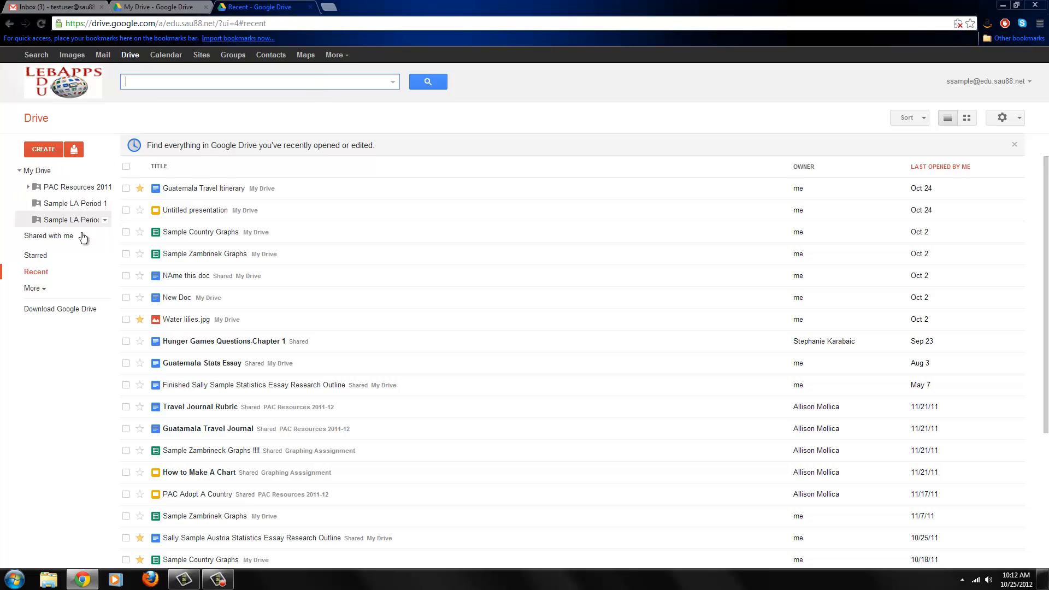
- Create a new folder named "Zambrinek" in My Drive
click(43, 171)
click(37, 148)
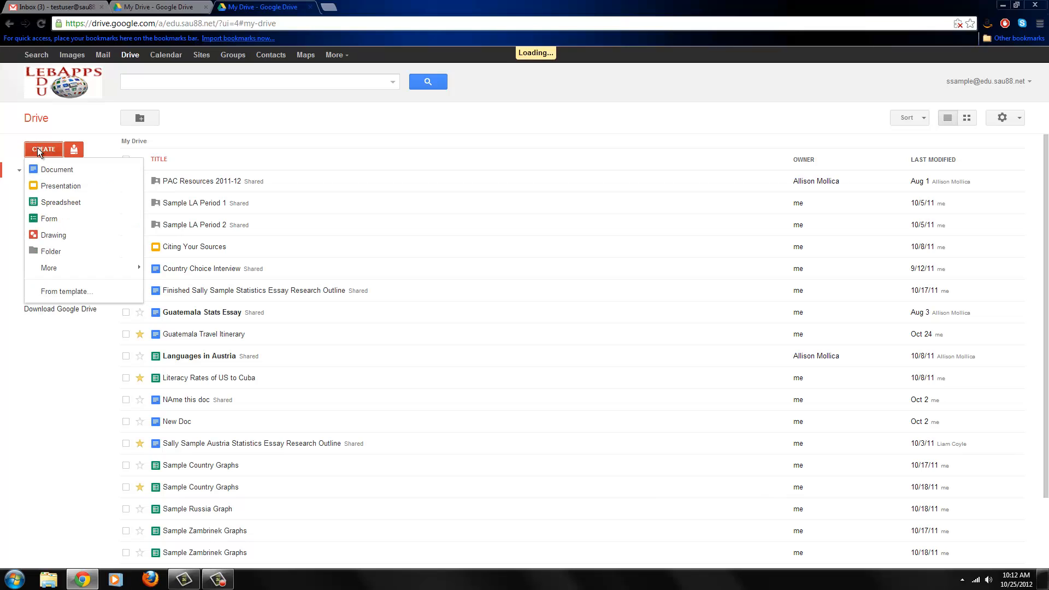
click(52, 249)
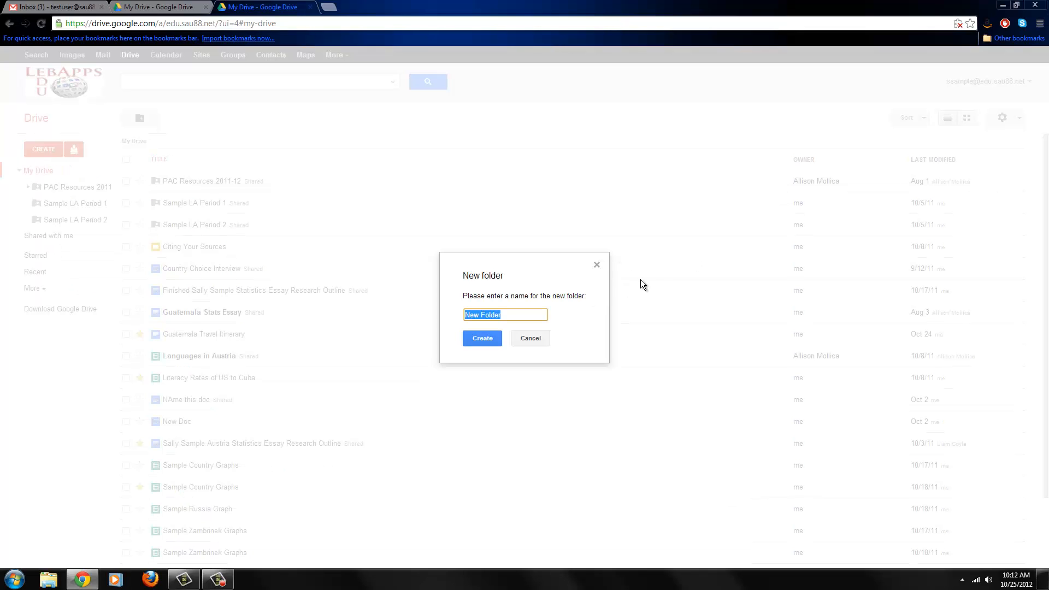
text(Zambrinek)
key(Return)
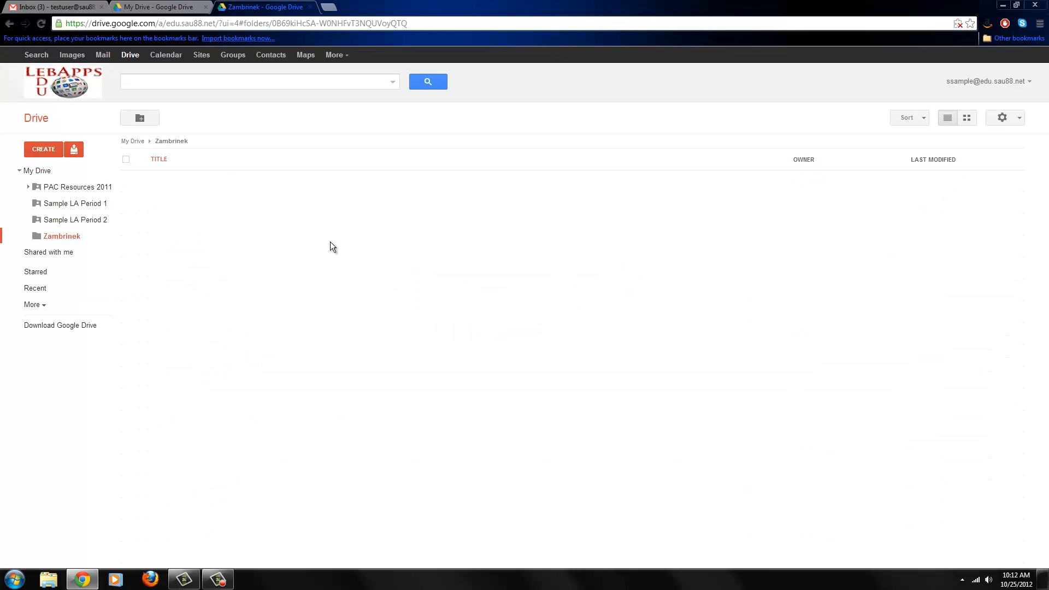
- Return to My Drive and search for "zambrinek"
click(36, 170)
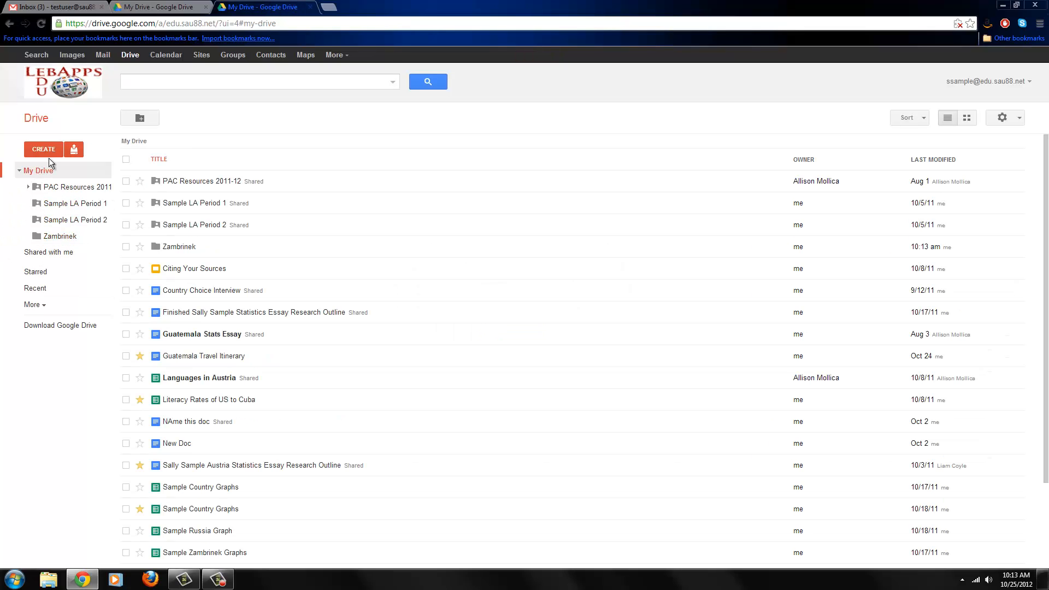
click(121, 76)
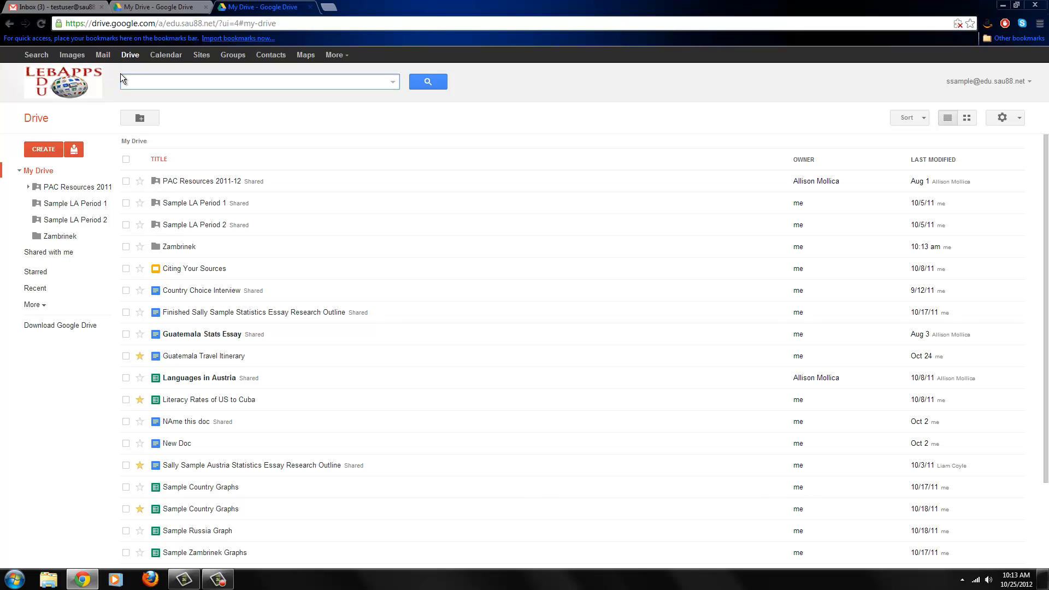
text(zam)
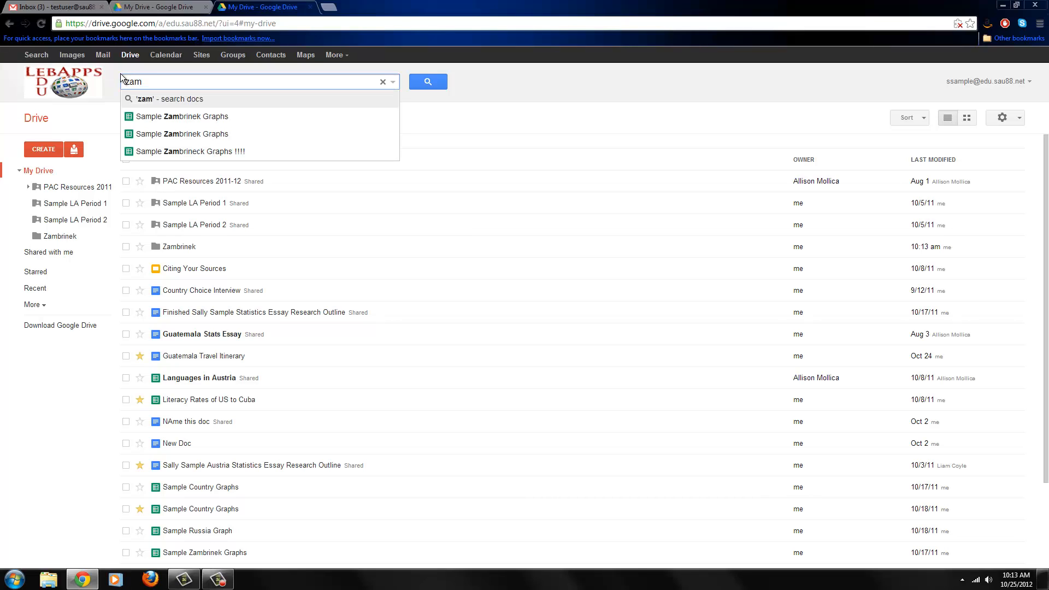
text(brine)
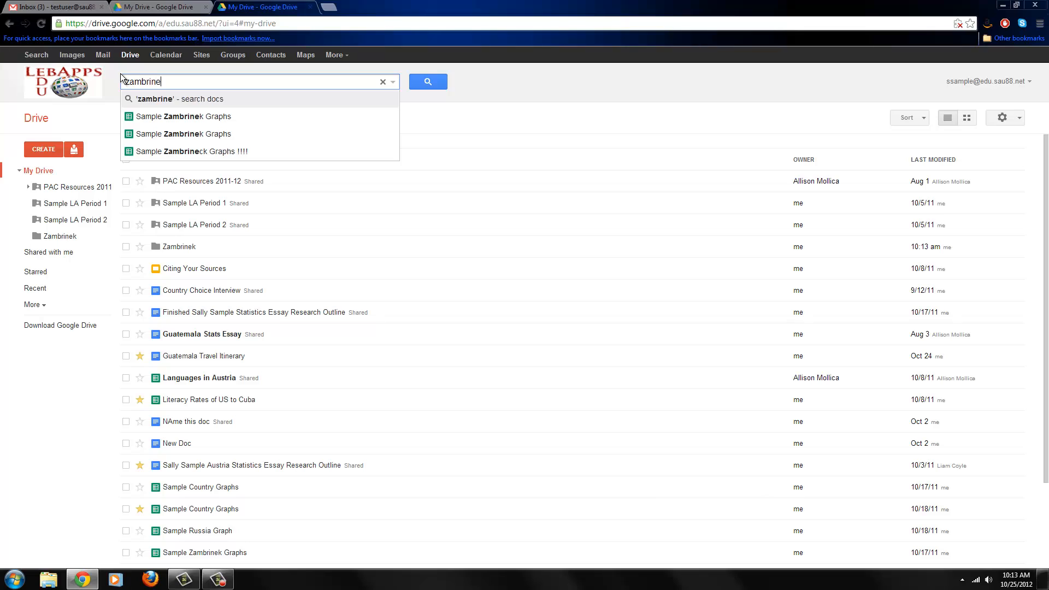
text(k)
key(Return)
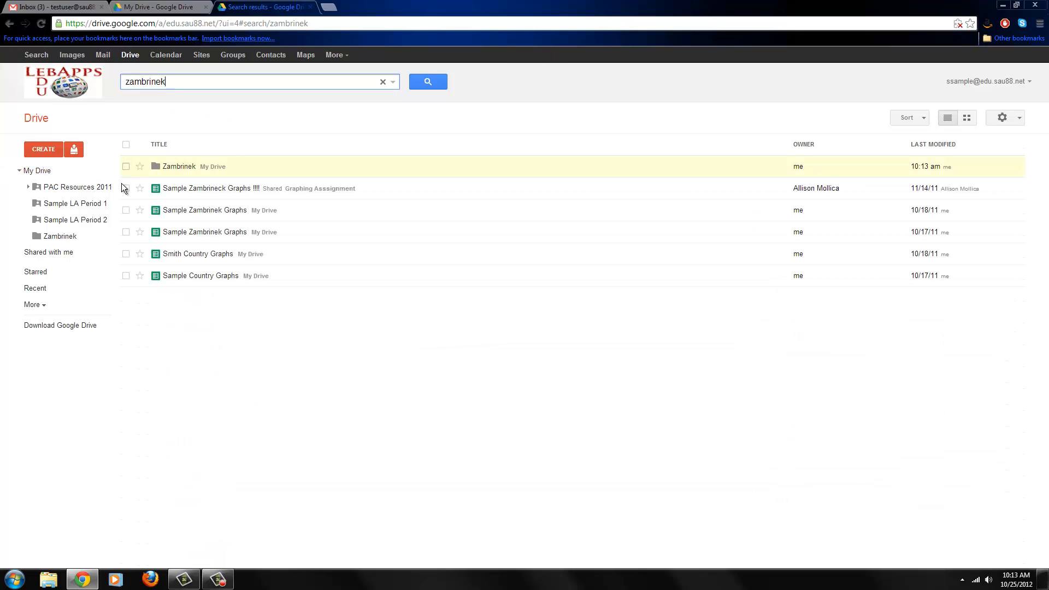
- Select all the spreadsheets in the zambrinek search results and try to move them into the Zambrinek folder
click(126, 187)
click(125, 210)
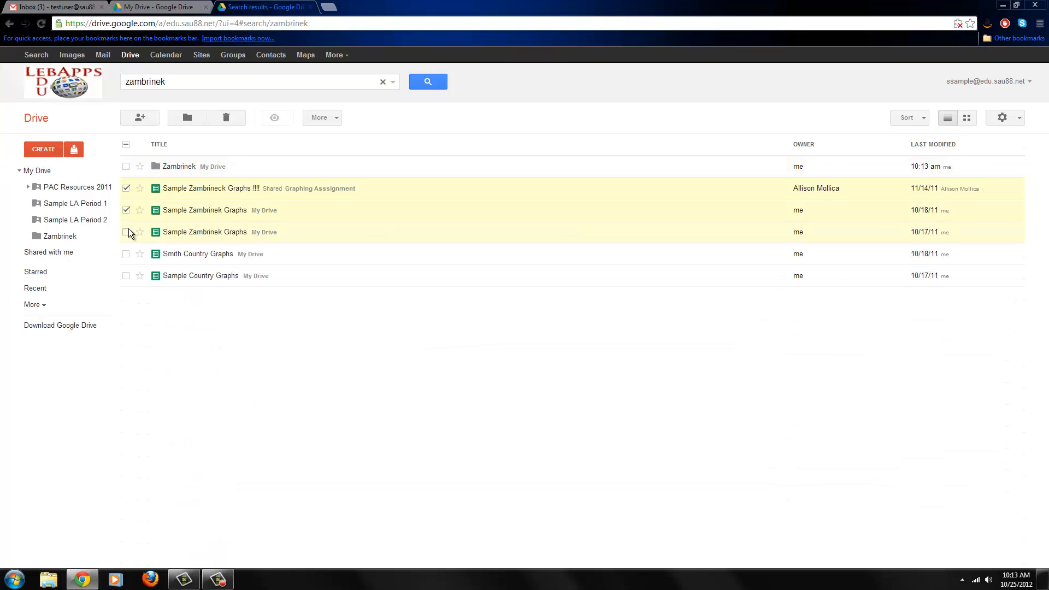
click(126, 276)
drag(219, 189, 188, 171)
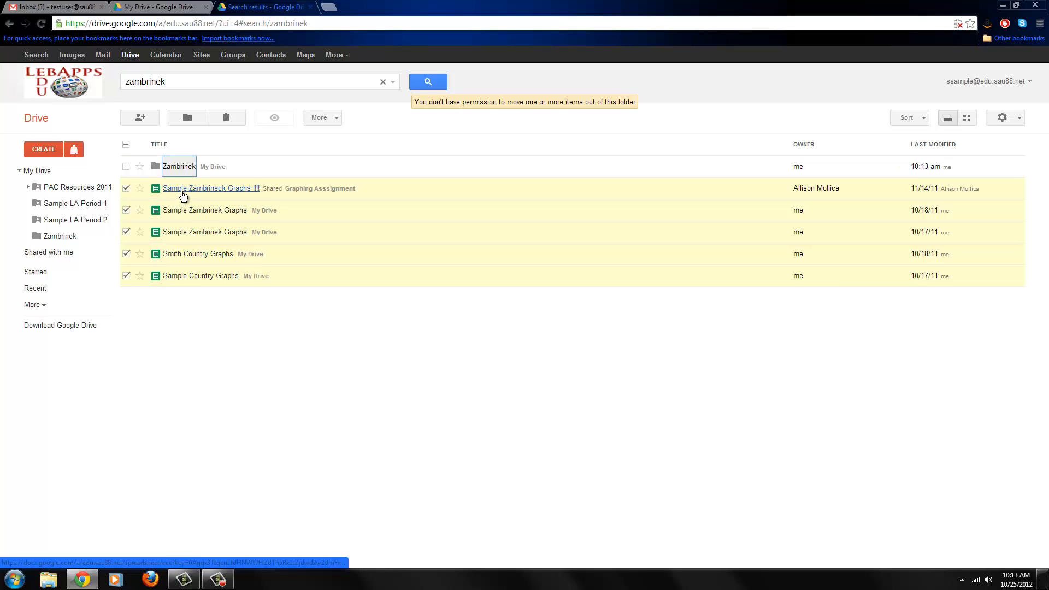
- Limit the selection to the four spreadsheets stored in My Drive, leaving out the shared one, and move them into the Zambrinek folder
drag(183, 195, 71, 247)
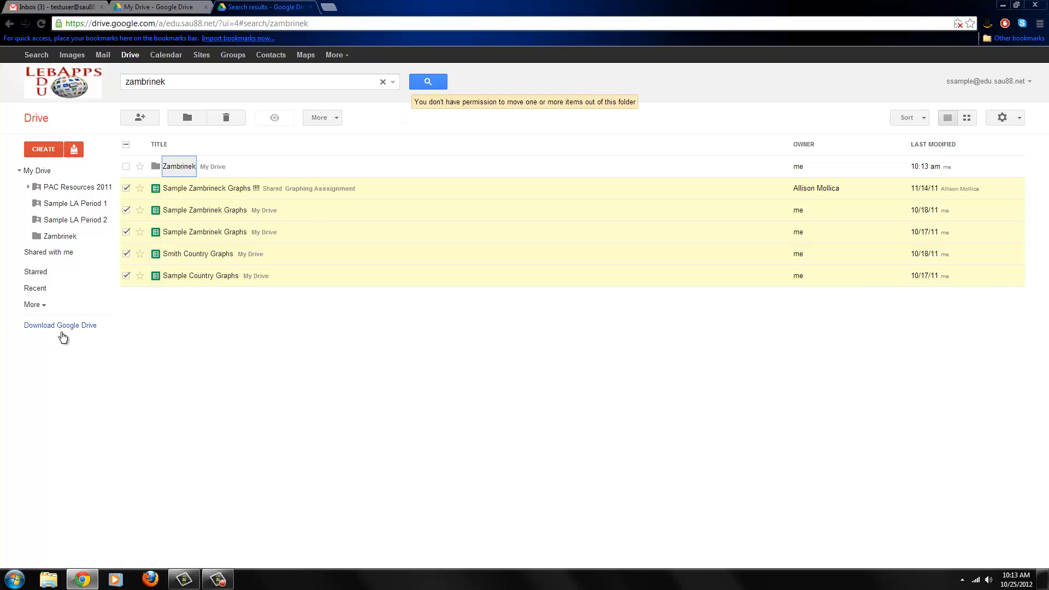
click(248, 283)
click(126, 212)
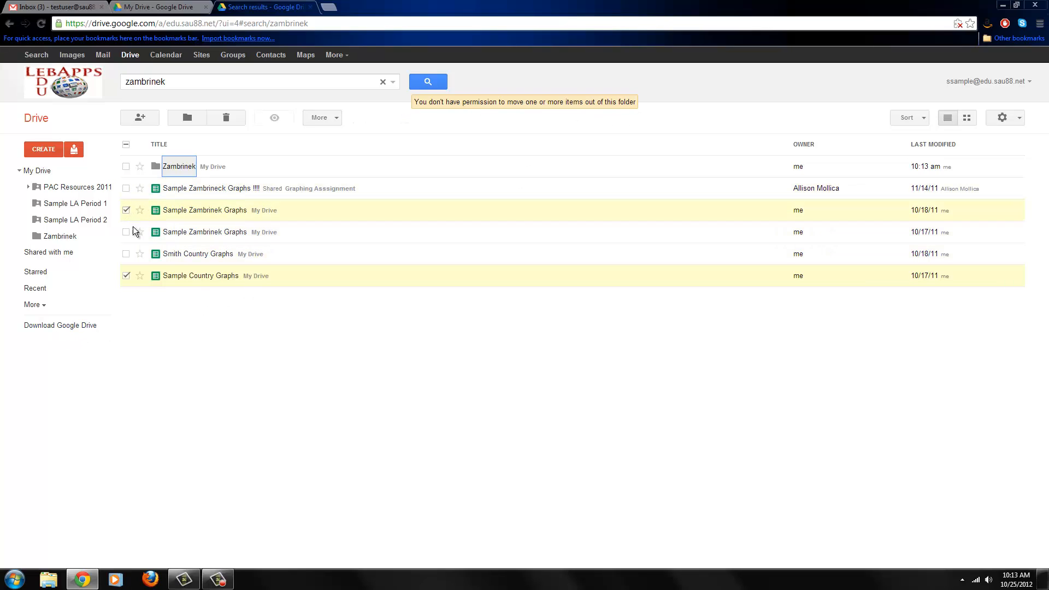
drag(169, 234, 82, 235)
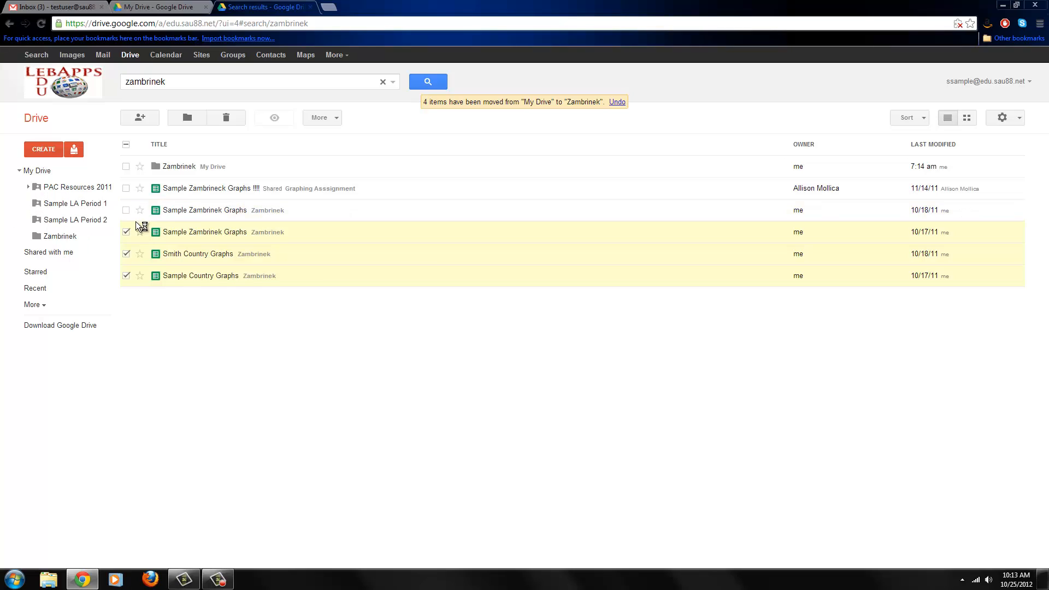
- Deselect the moved spreadsheets in the search results and open the Zambrinek folder
click(129, 252)
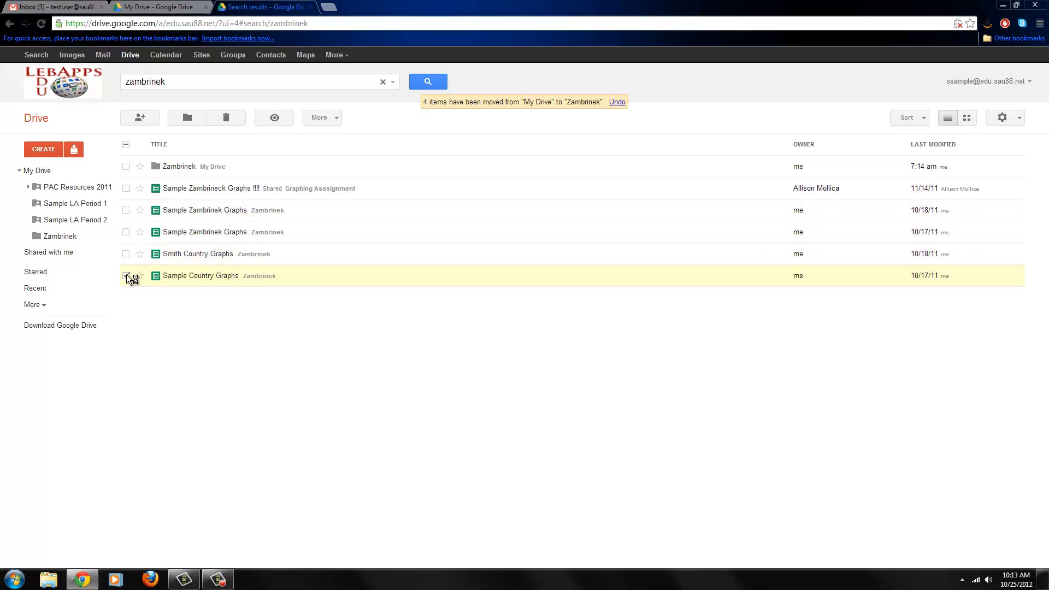
click(127, 275)
click(83, 235)
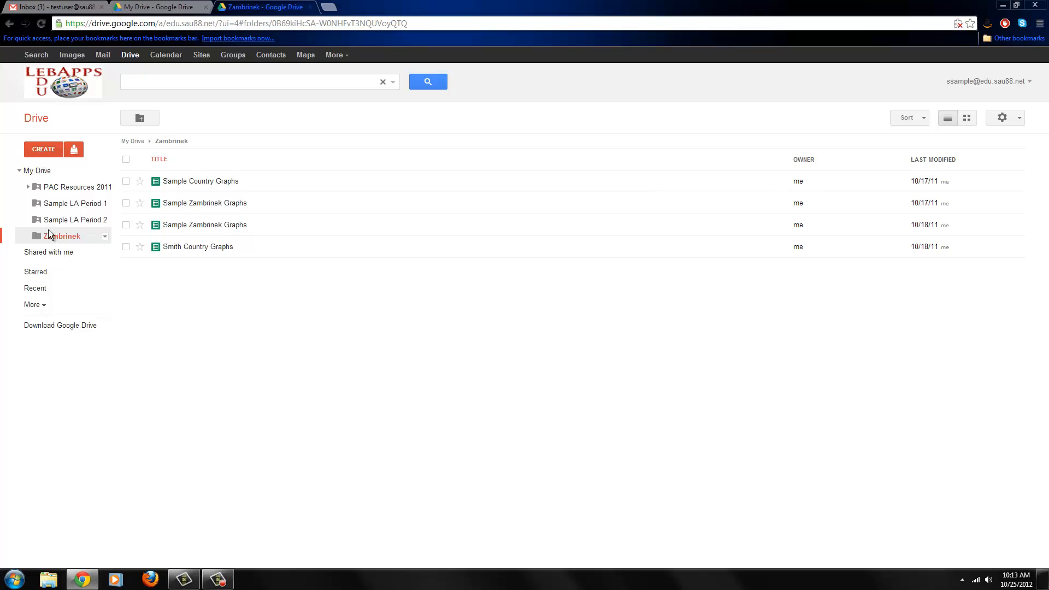
- Share the Zambrinek folder by setting its visibility to Public on the web, and save the sharing settings
click(105, 237)
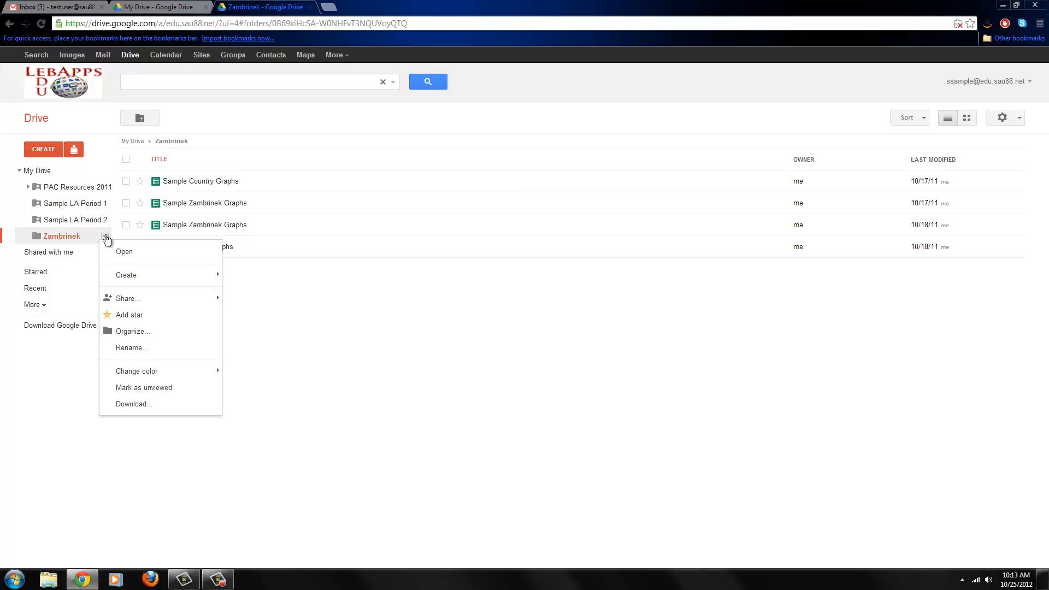
mouse_move(140, 300)
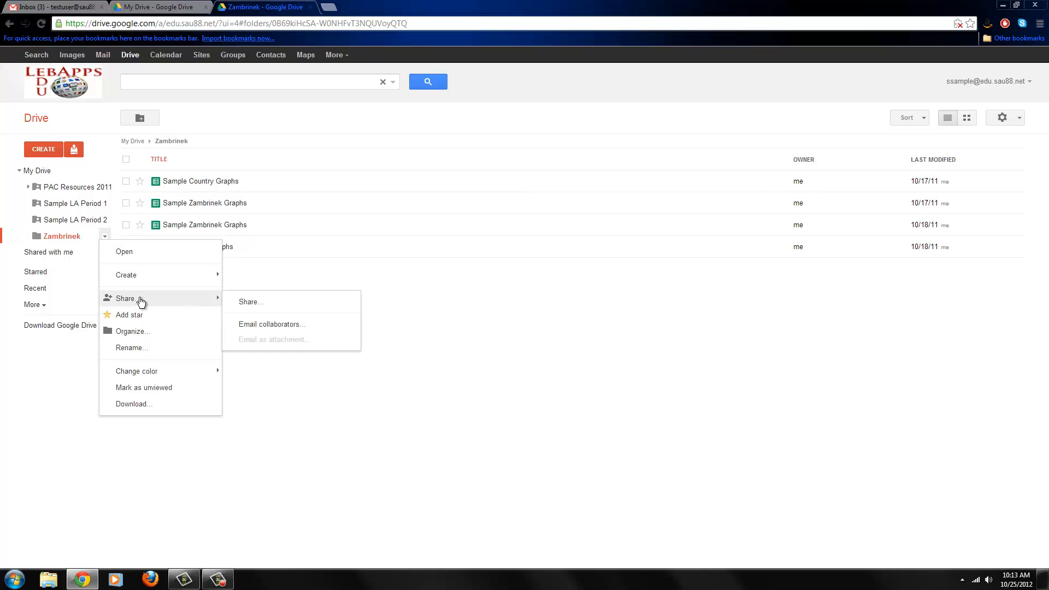
click(243, 306)
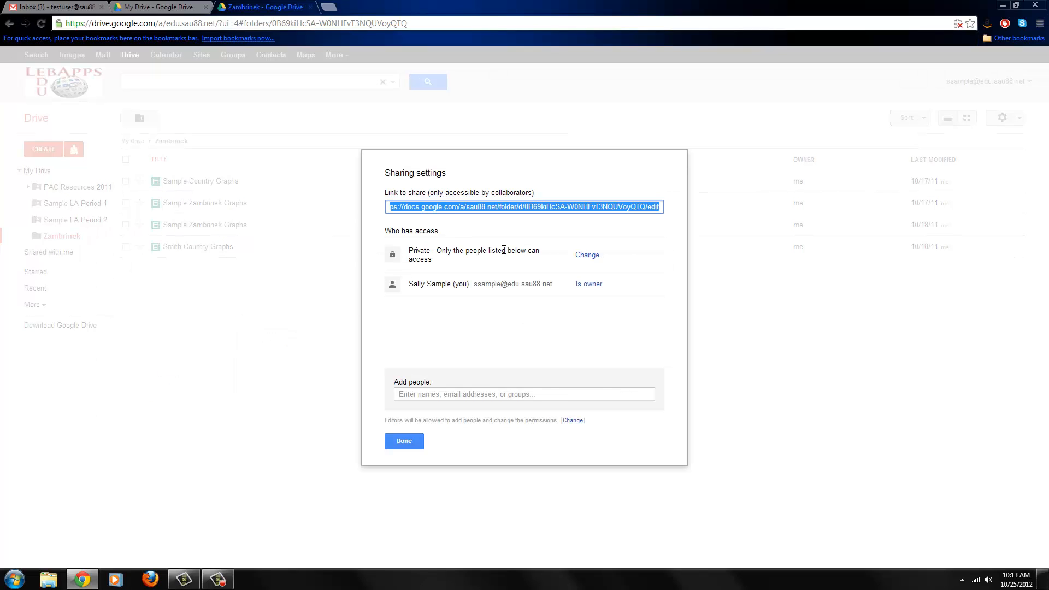
click(589, 255)
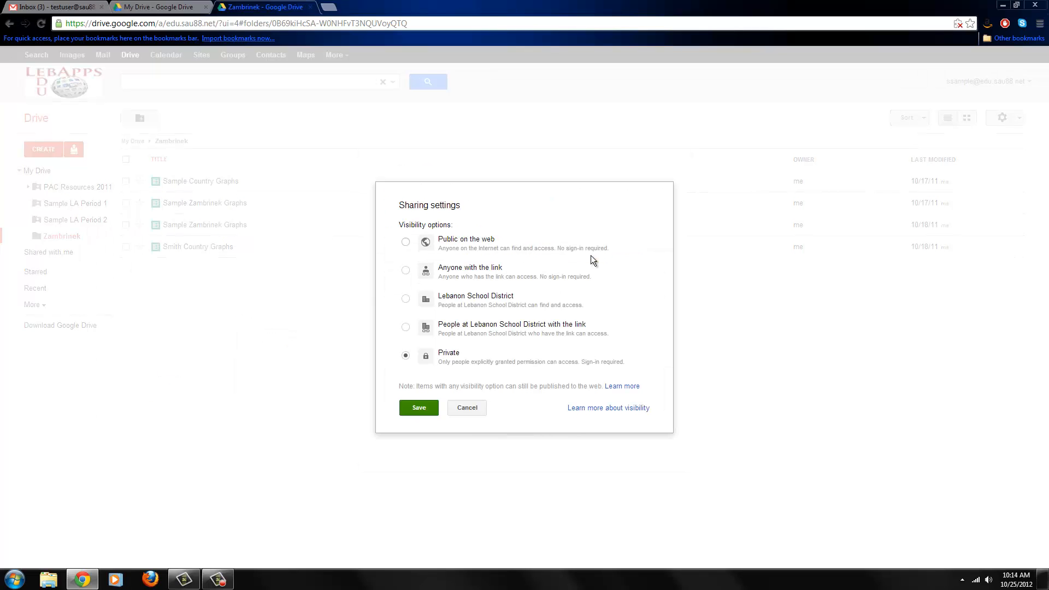
click(405, 242)
click(420, 428)
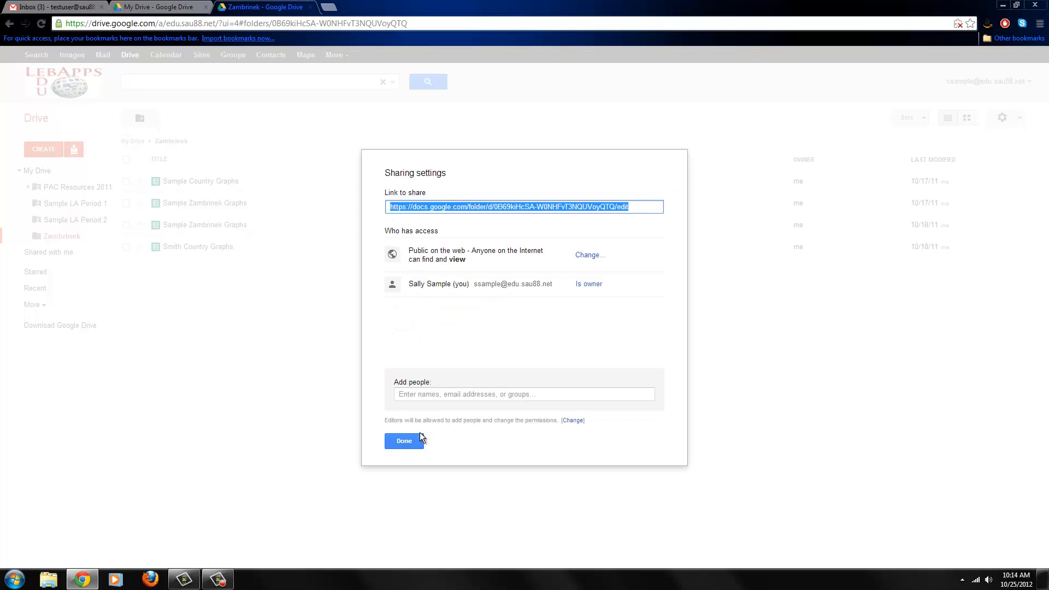
click(404, 440)
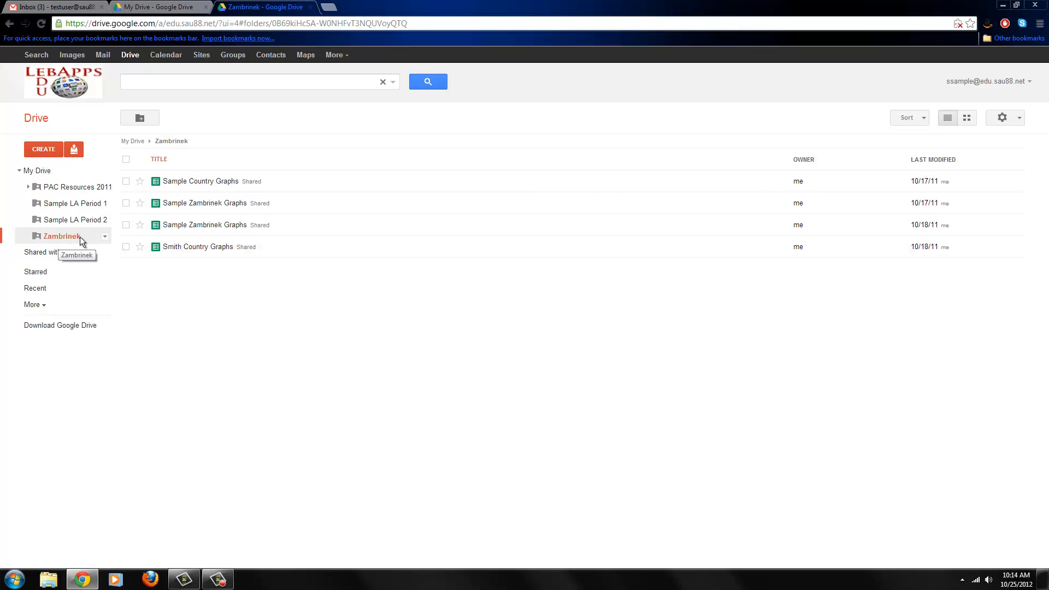
- Create a new document in the Zambrinek folder with the folder's sharing permissions, and close it to return to the folder
click(48, 149)
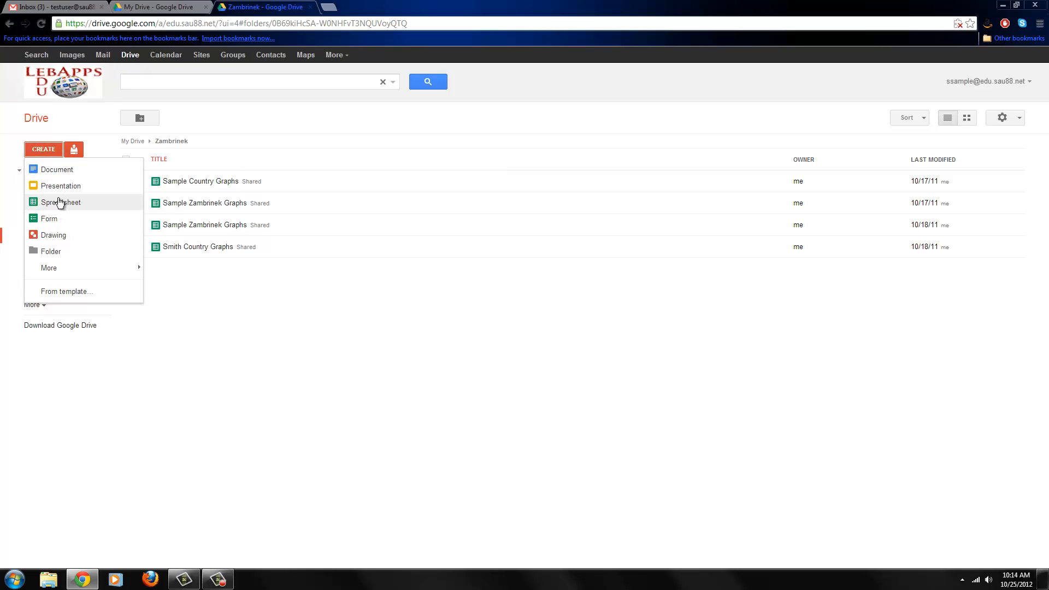
click(55, 171)
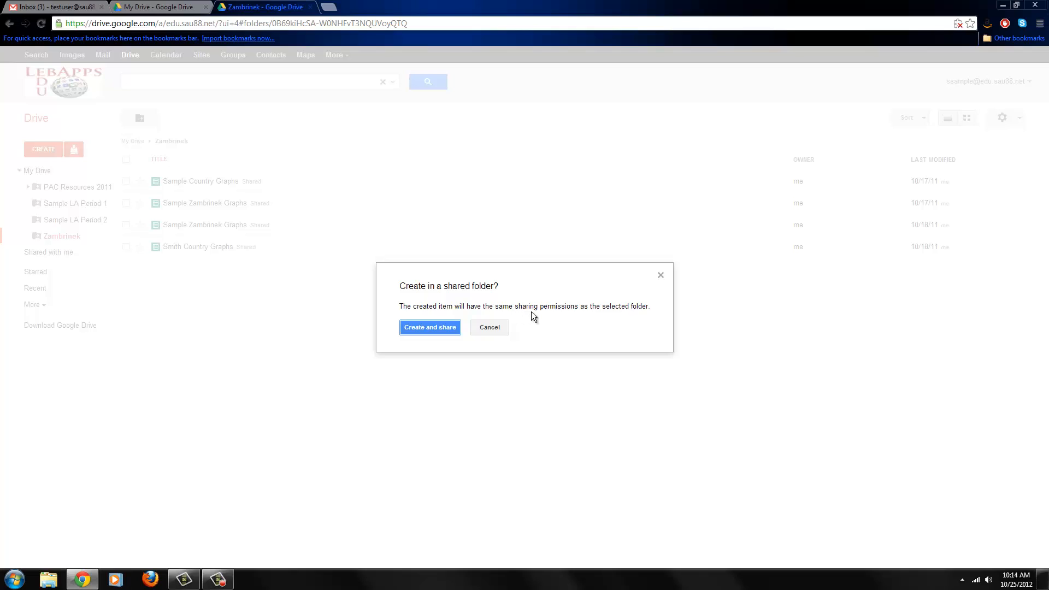
click(445, 328)
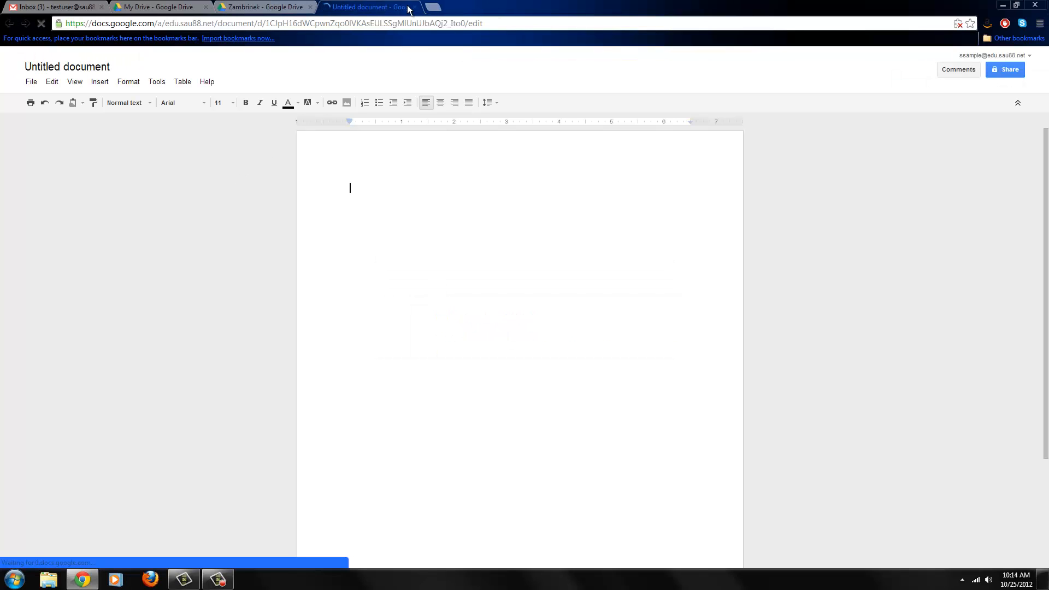
click(415, 6)
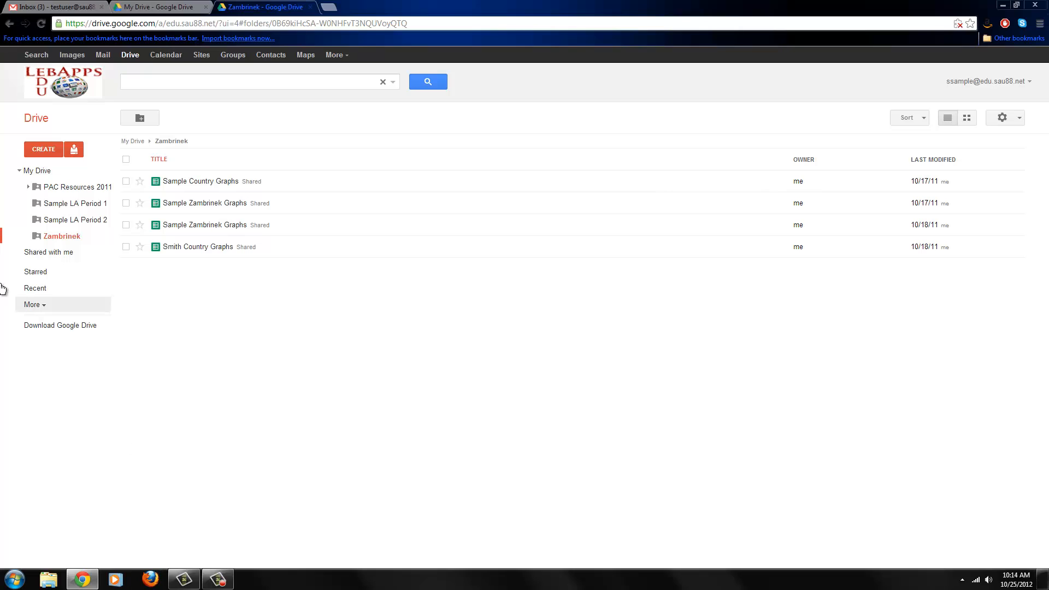
- Collapse the My Drive folder tree and view the files Shared with me, returning to the My Drive list
click(19, 171)
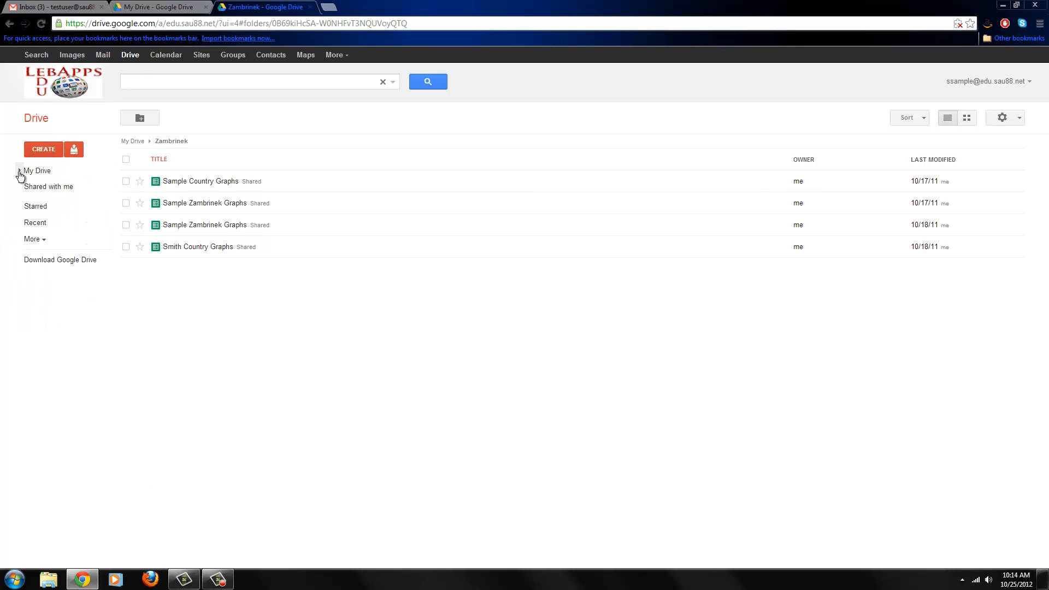
click(32, 171)
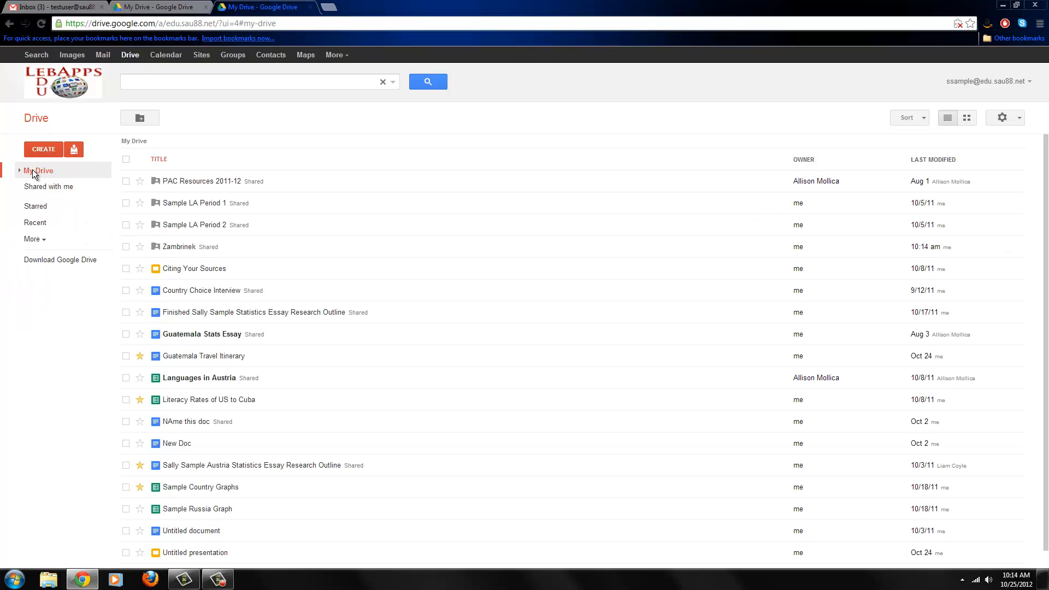
click(42, 187)
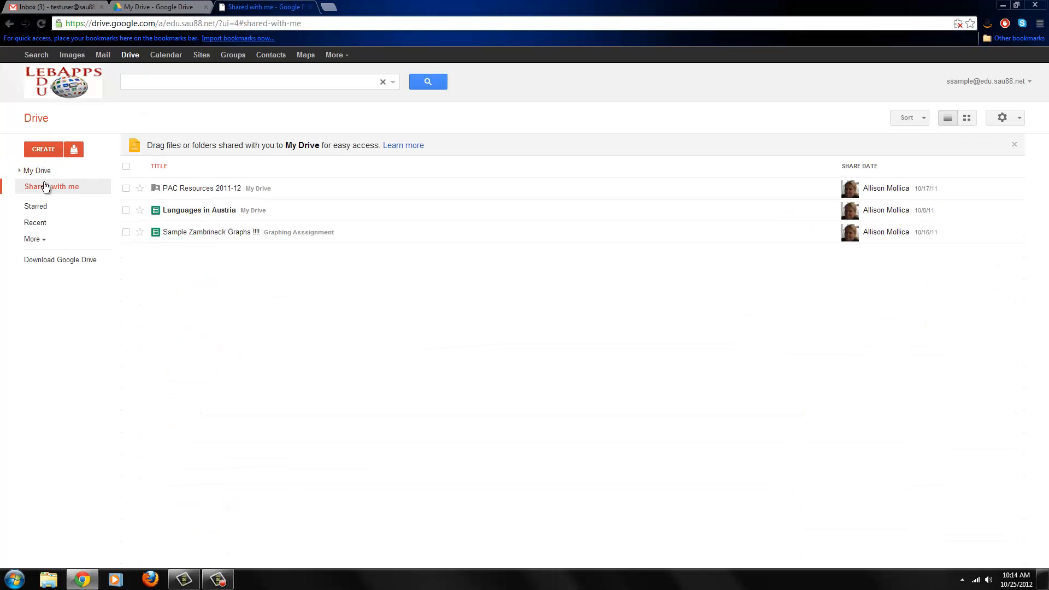
click(40, 174)
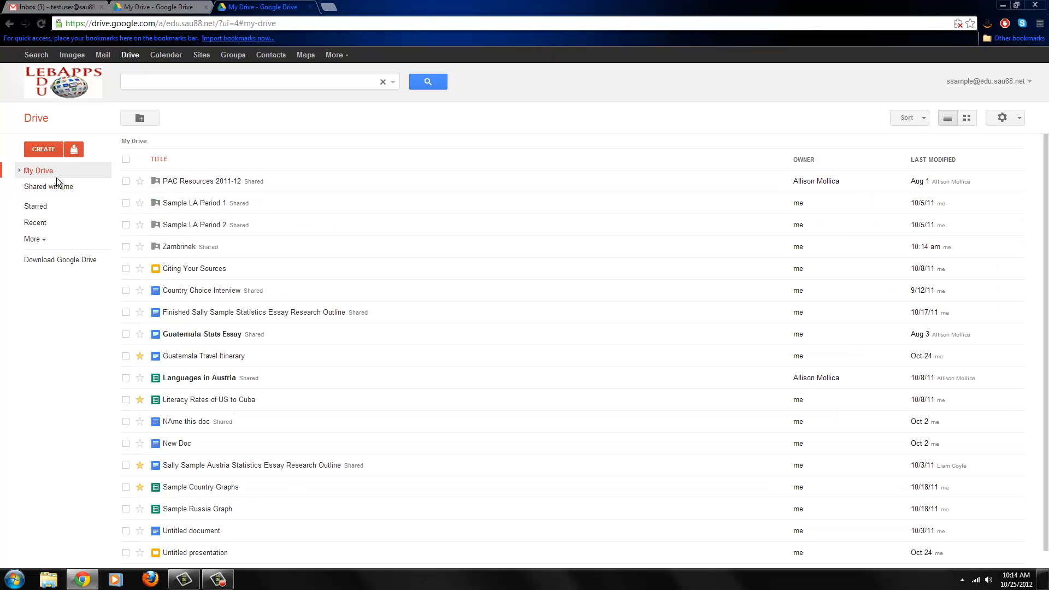